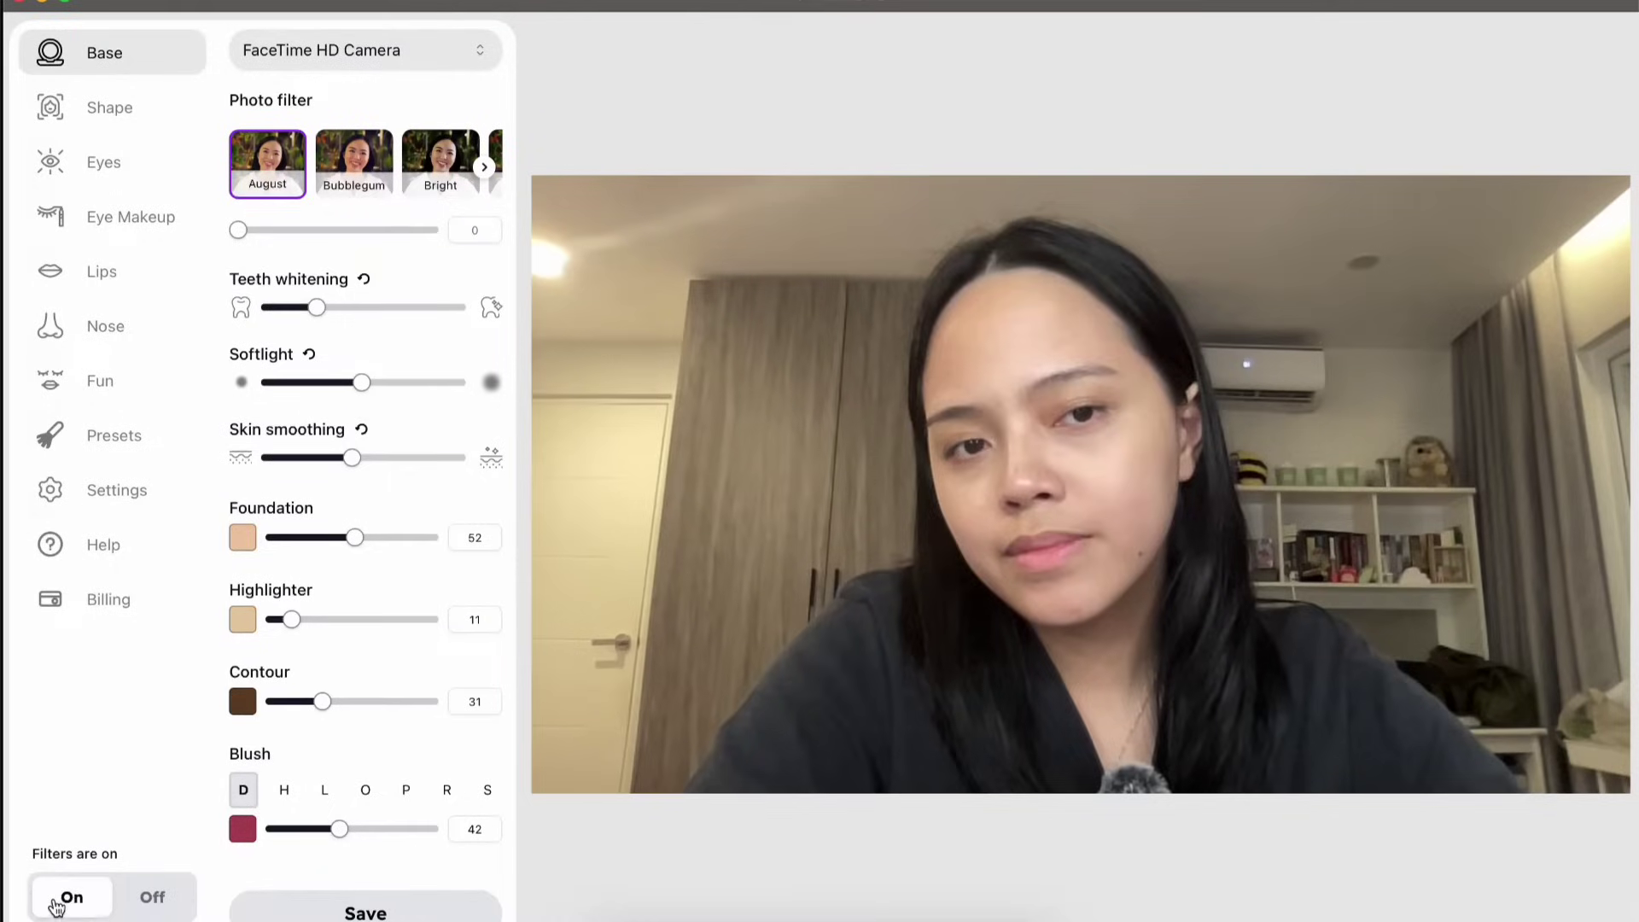
# Switch the Filter Studio beauty filters off and then back on
pyautogui.click(122, 907)
pyautogui.click(77, 898)
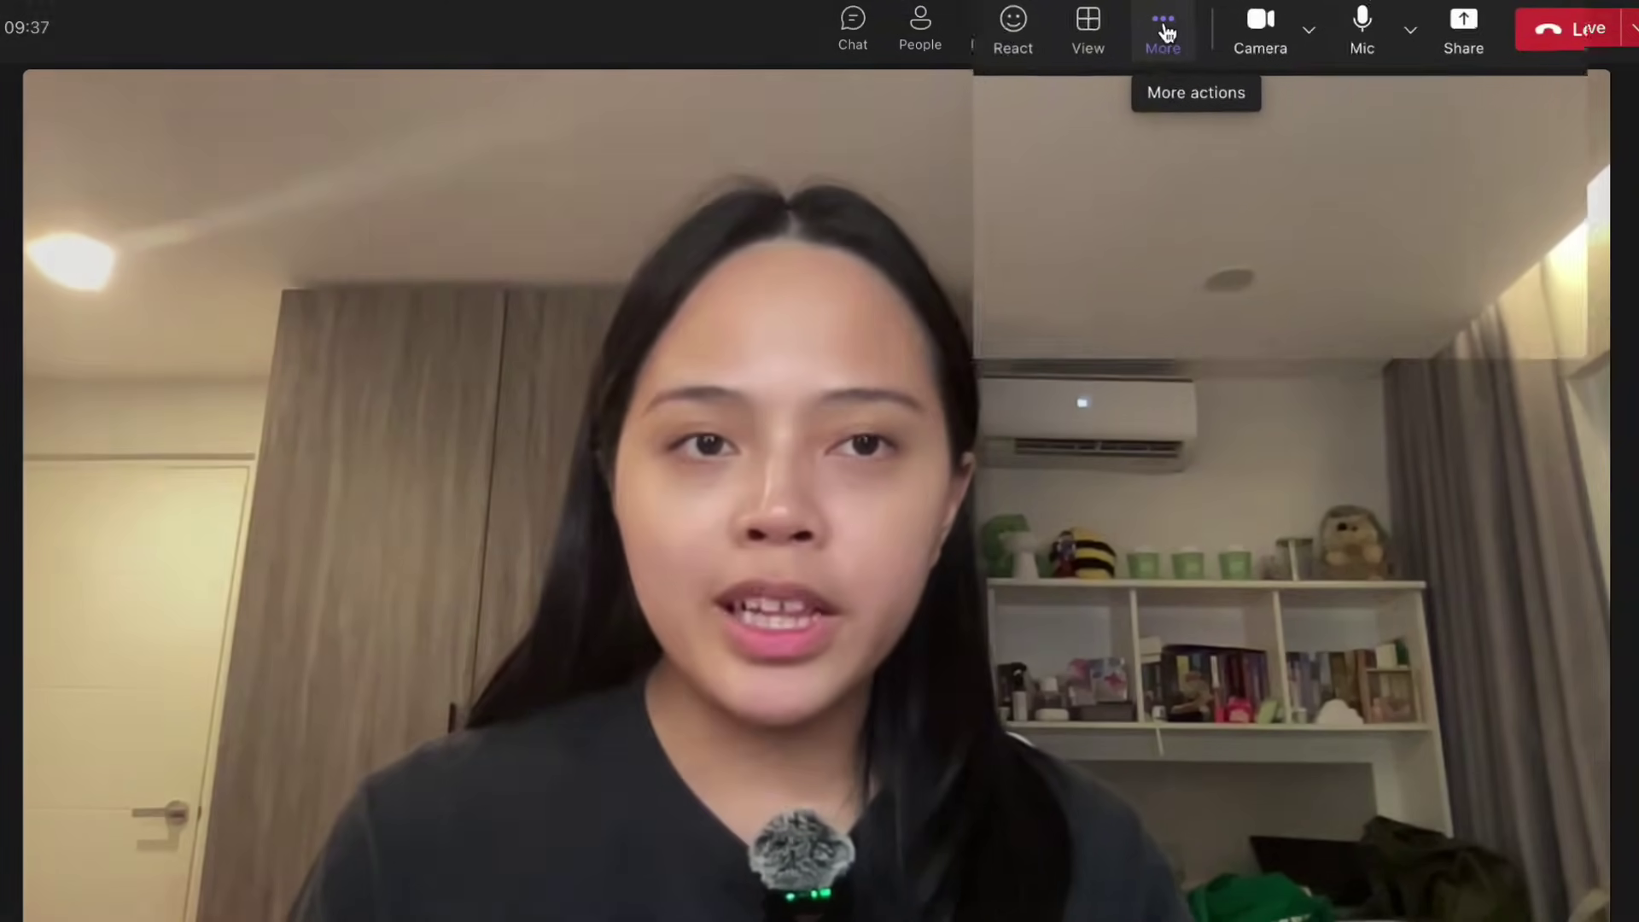
# Apply the Escape Artist 4 background from Teams' video effects and settings
pyautogui.click(1191, 26)
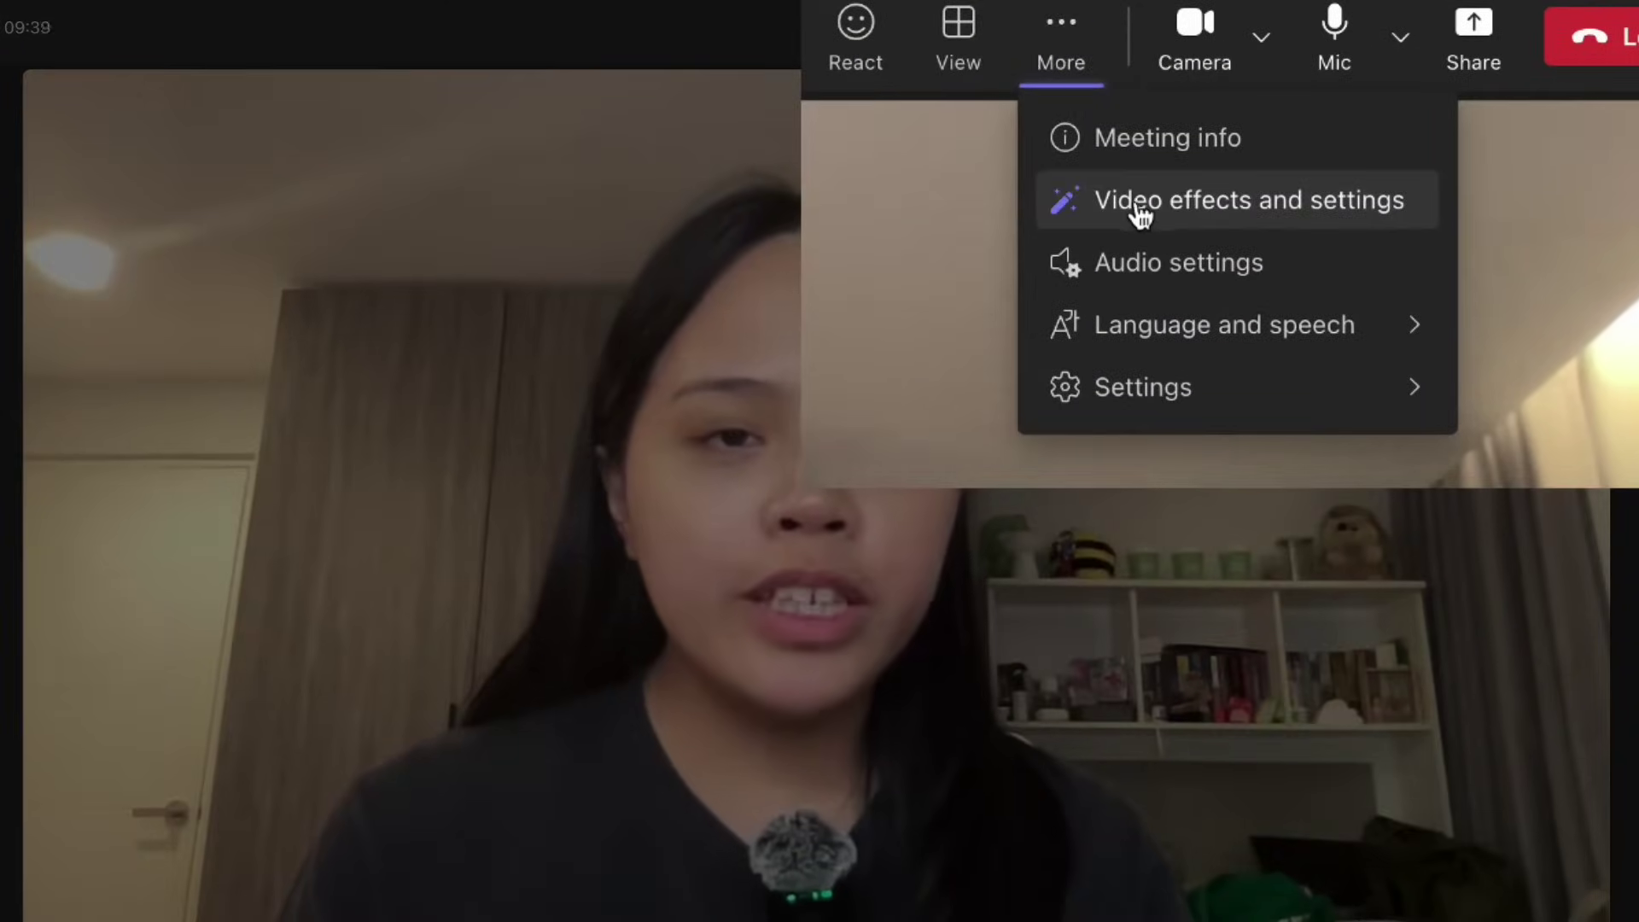
pyautogui.click(1165, 186)
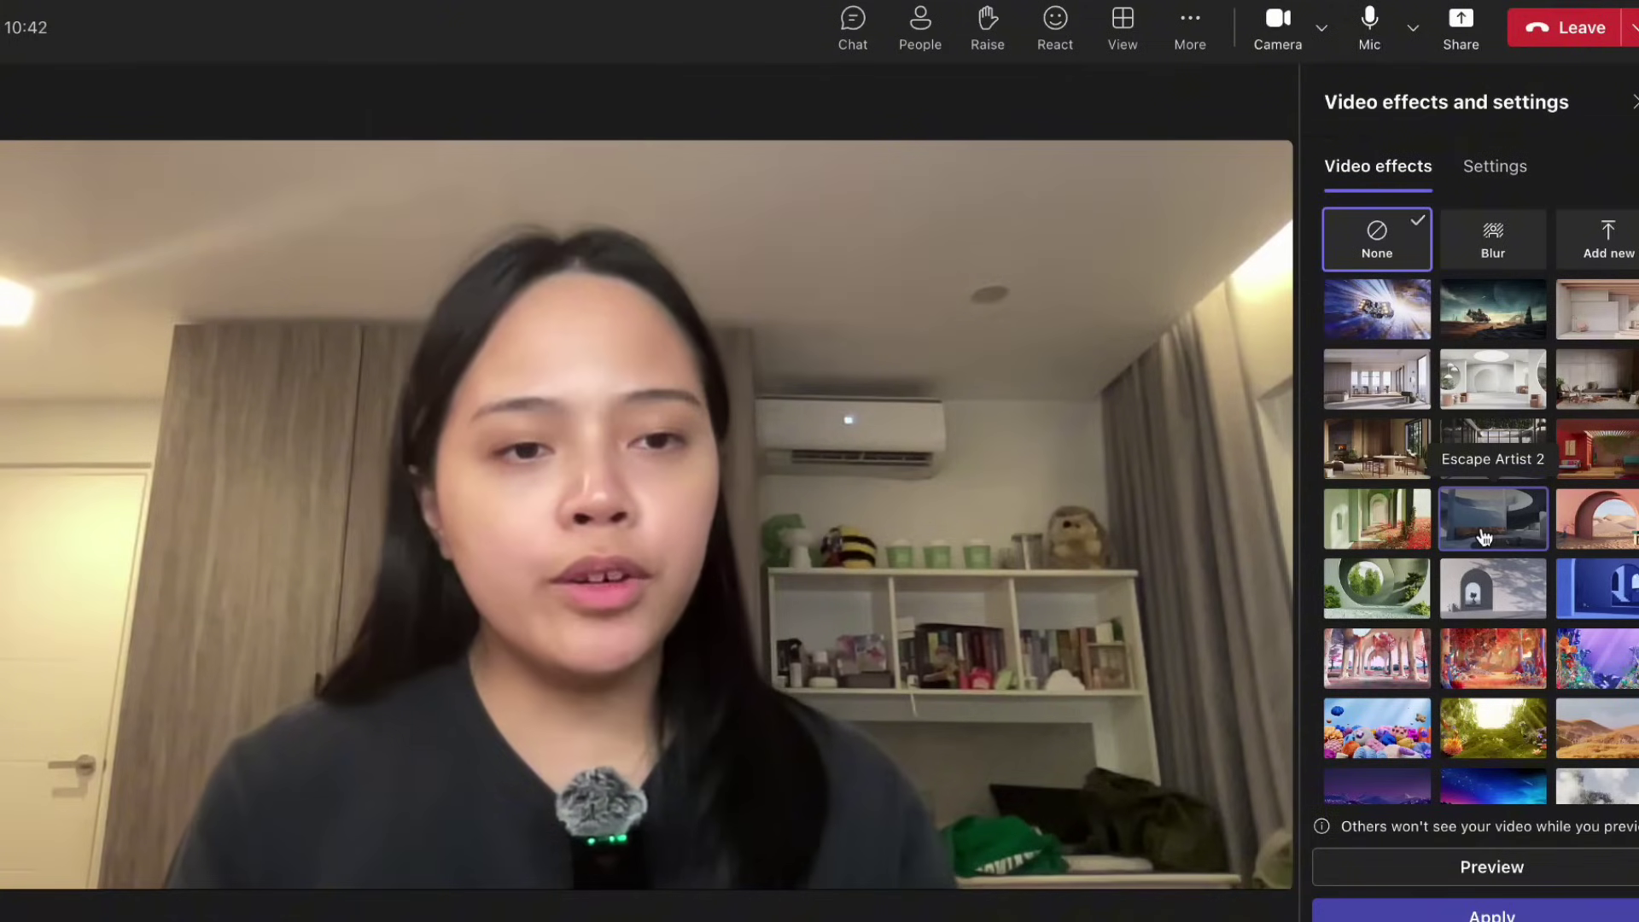
pyautogui.click(1388, 595)
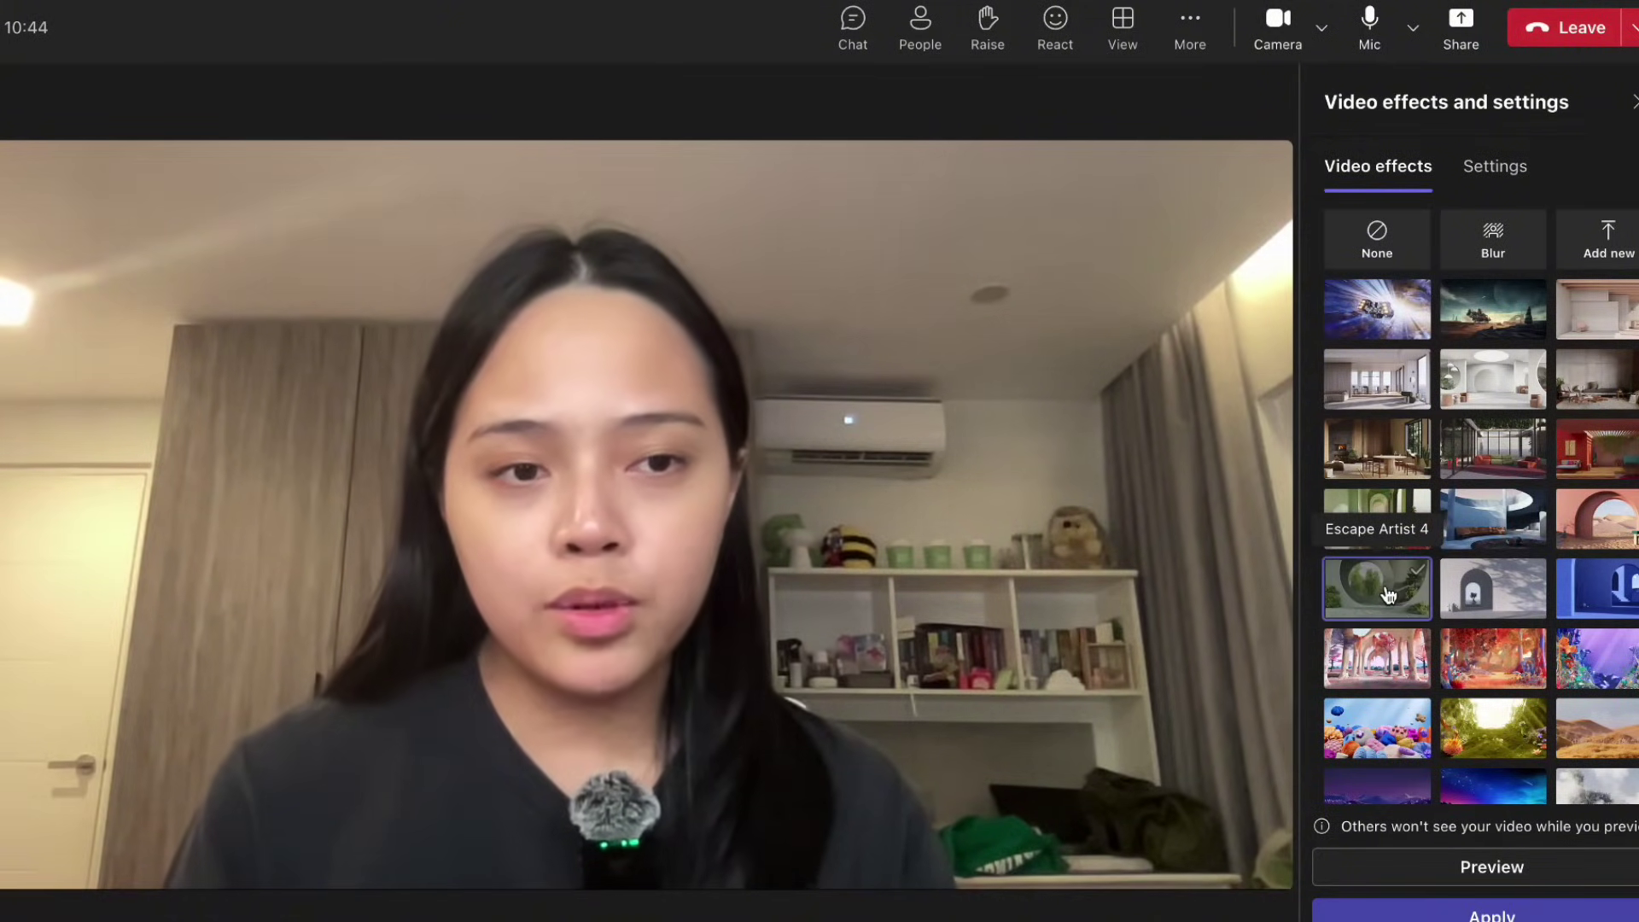
pyautogui.click(1468, 915)
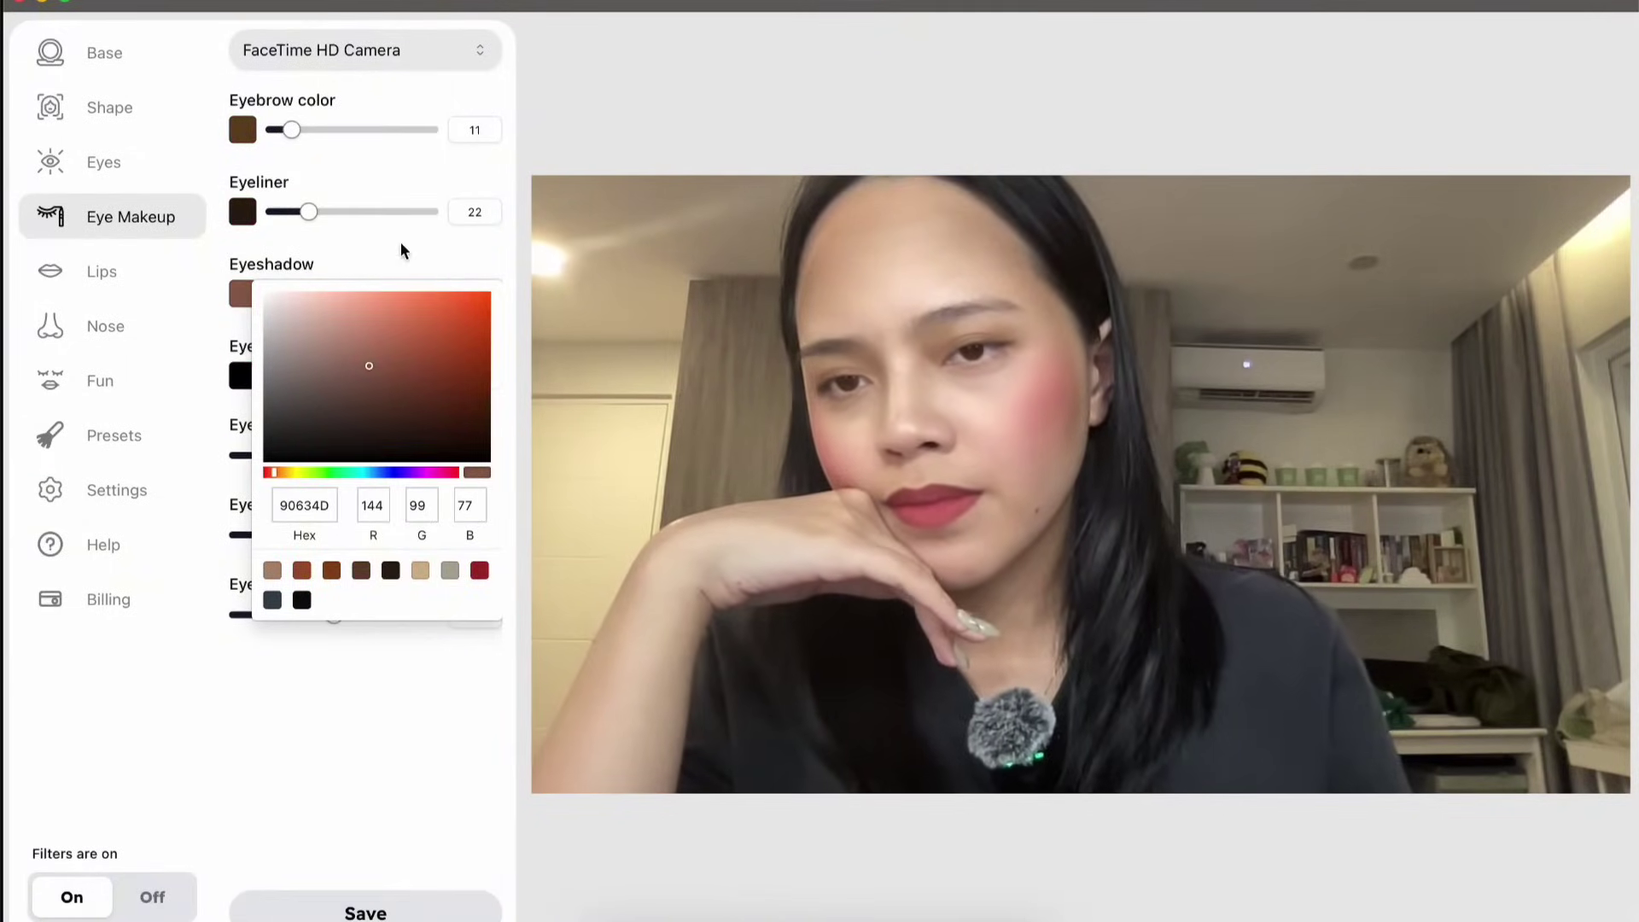
# Close the Eyeshadow colour picker and move to the Base settings
pyautogui.click(402, 249)
pyautogui.click(109, 107)
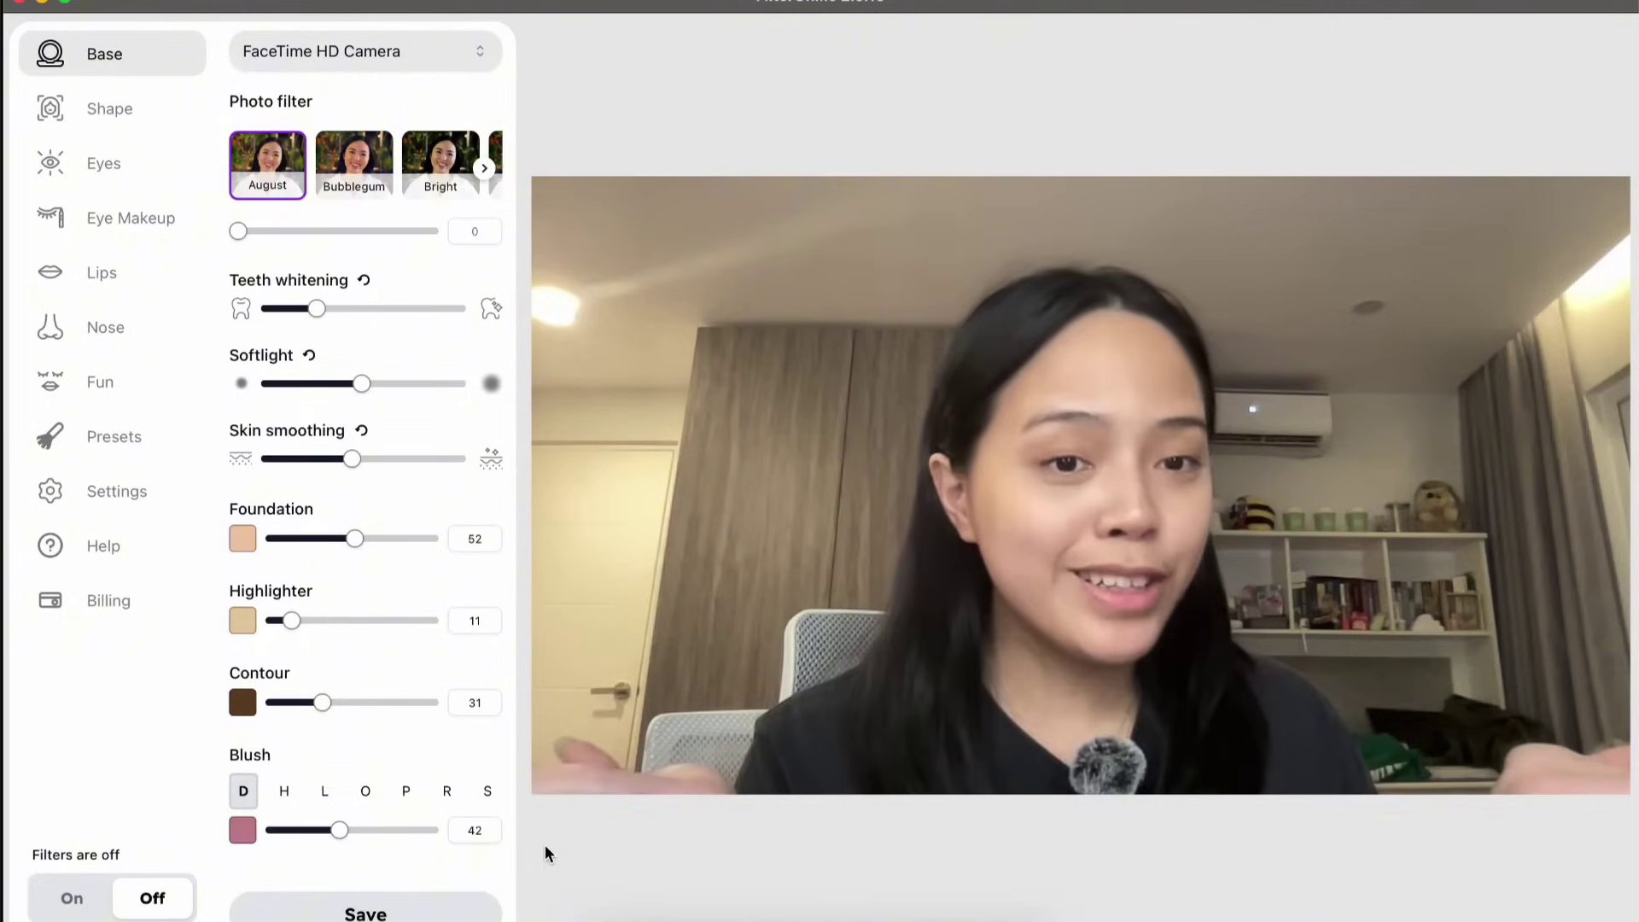
# Turn the filters back on and lower the Softlight slider slightly
pyautogui.click(72, 899)
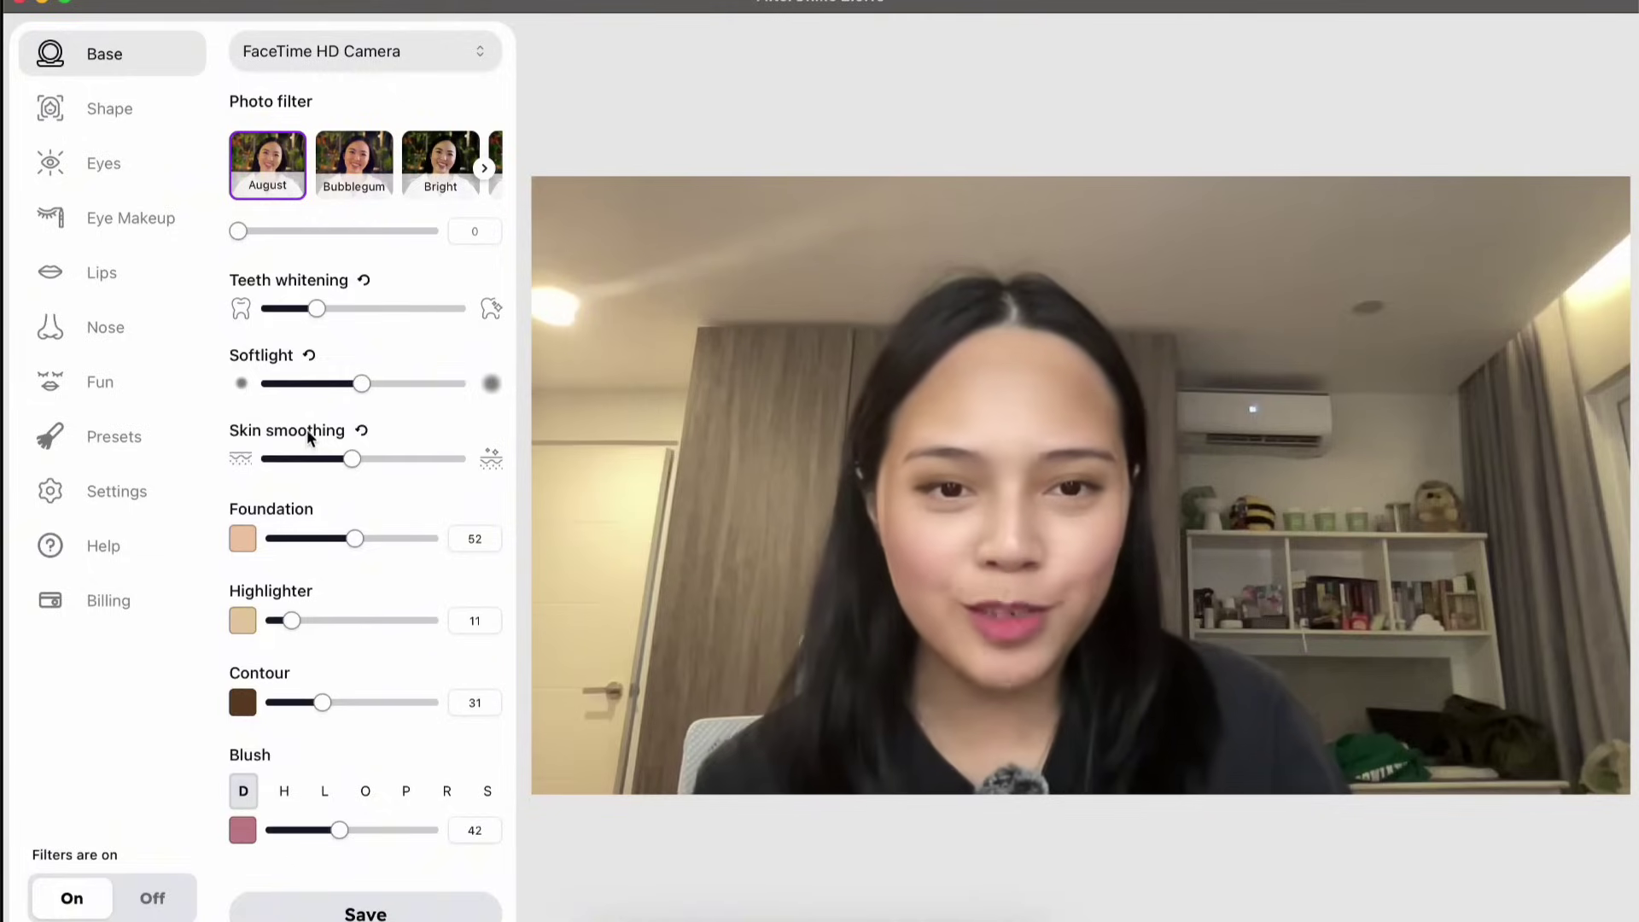
pyautogui.click(356, 390)
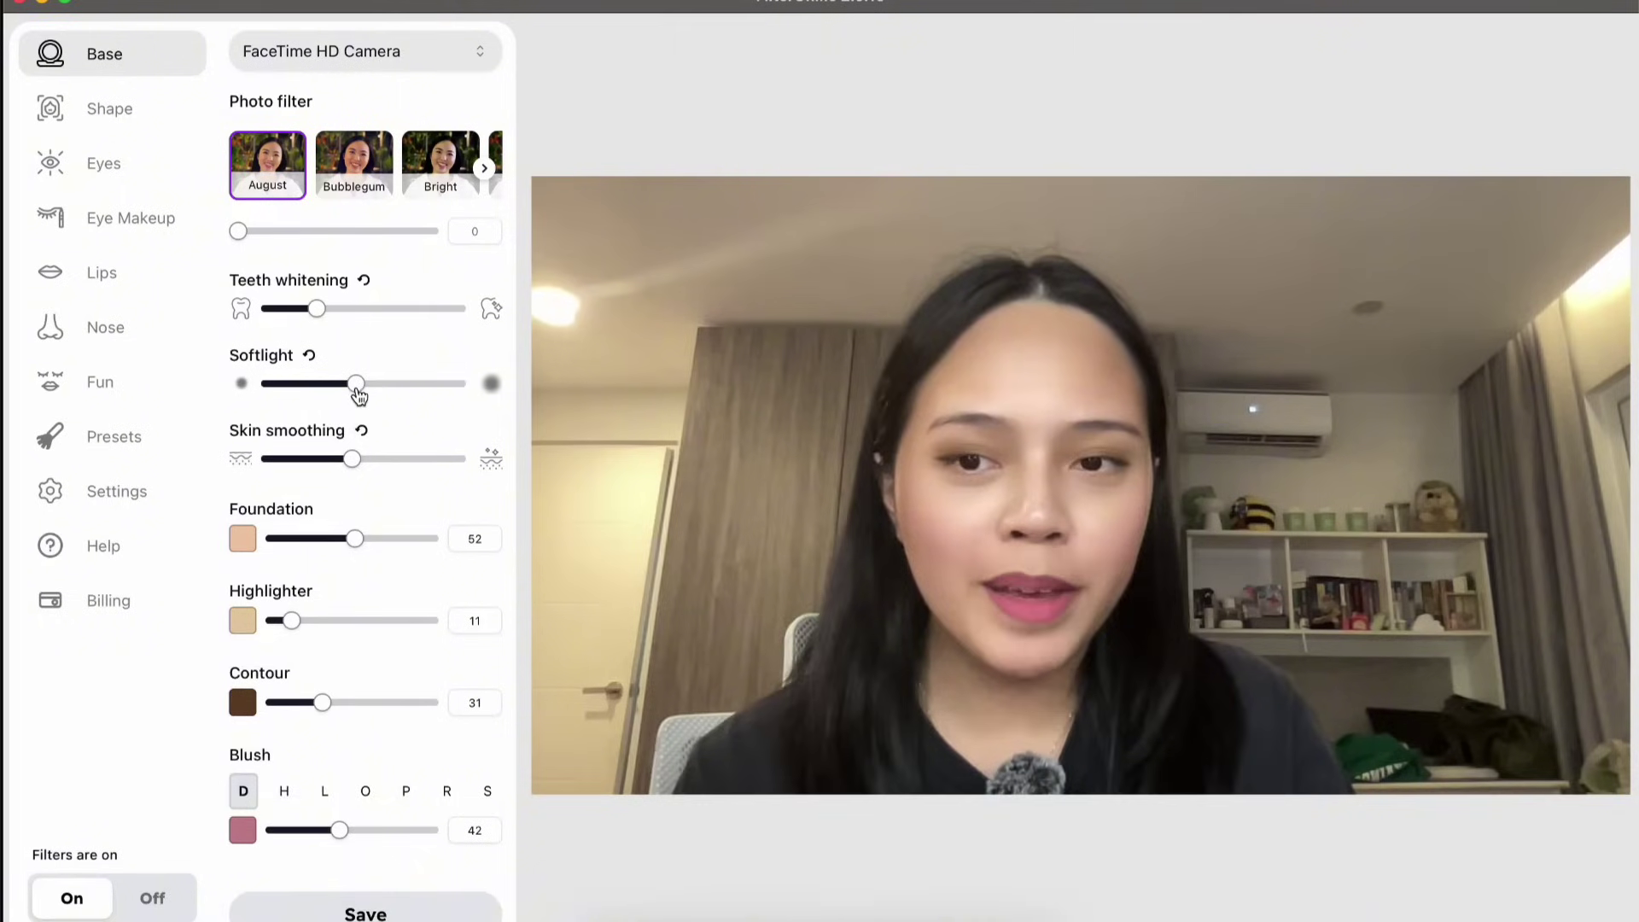
pyautogui.moveTo(358, 391); pyautogui.dragTo(514, 389)
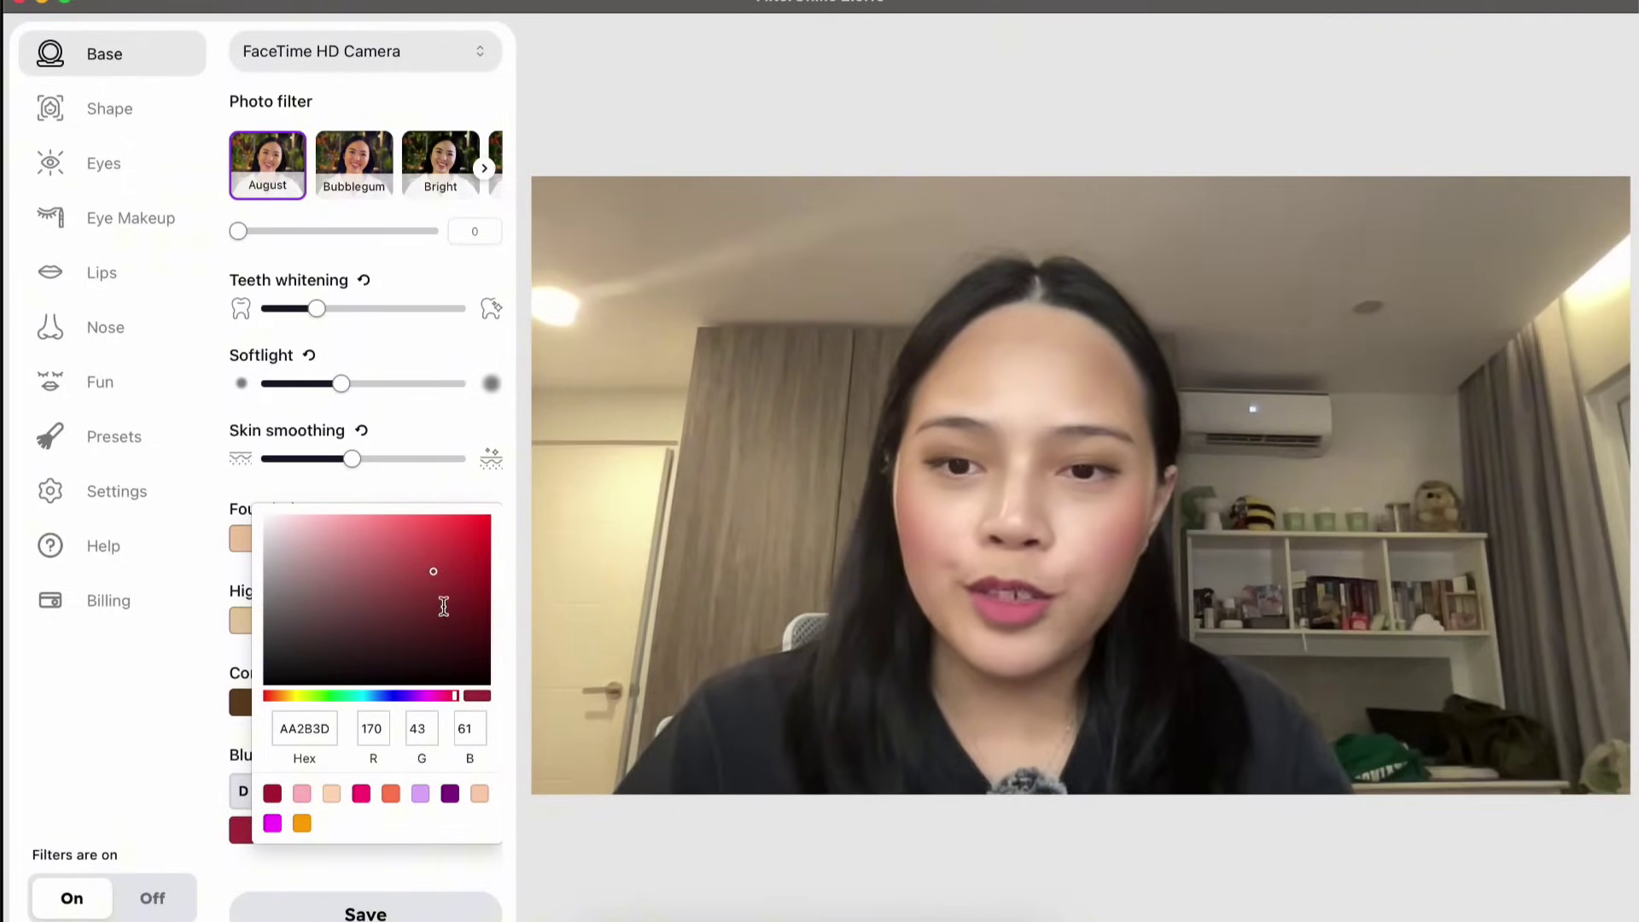
# Change the blush colour to bright pink E24DAD in the colour picker
pyautogui.click(457, 609)
pyautogui.click(464, 553)
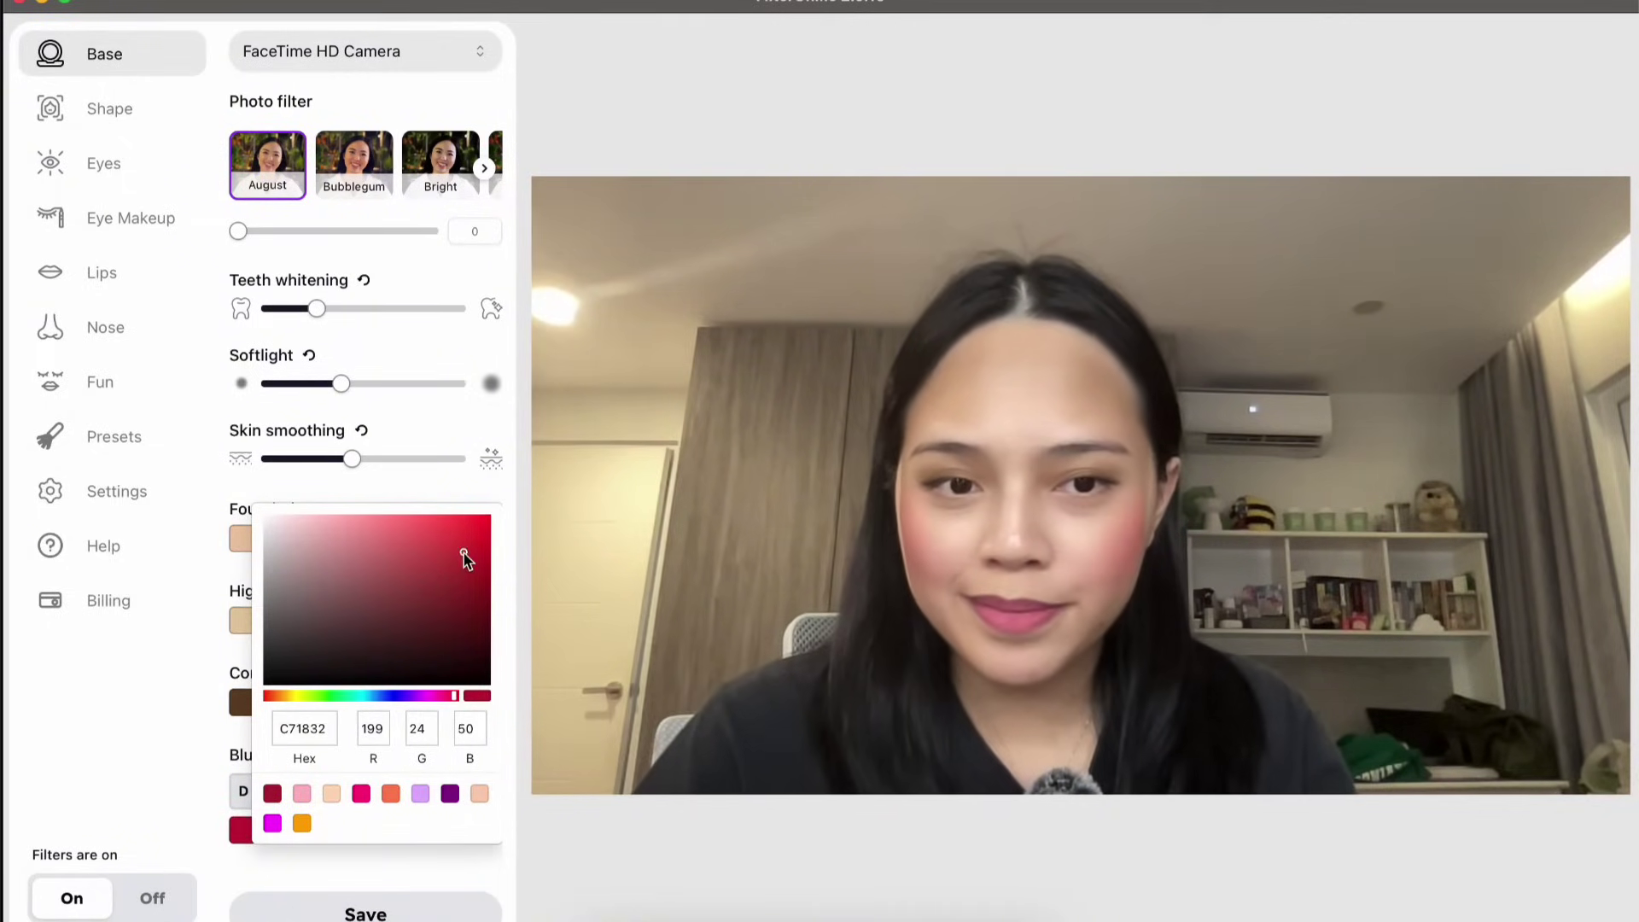
pyautogui.moveTo(339, 537); pyautogui.dragTo(351, 600)
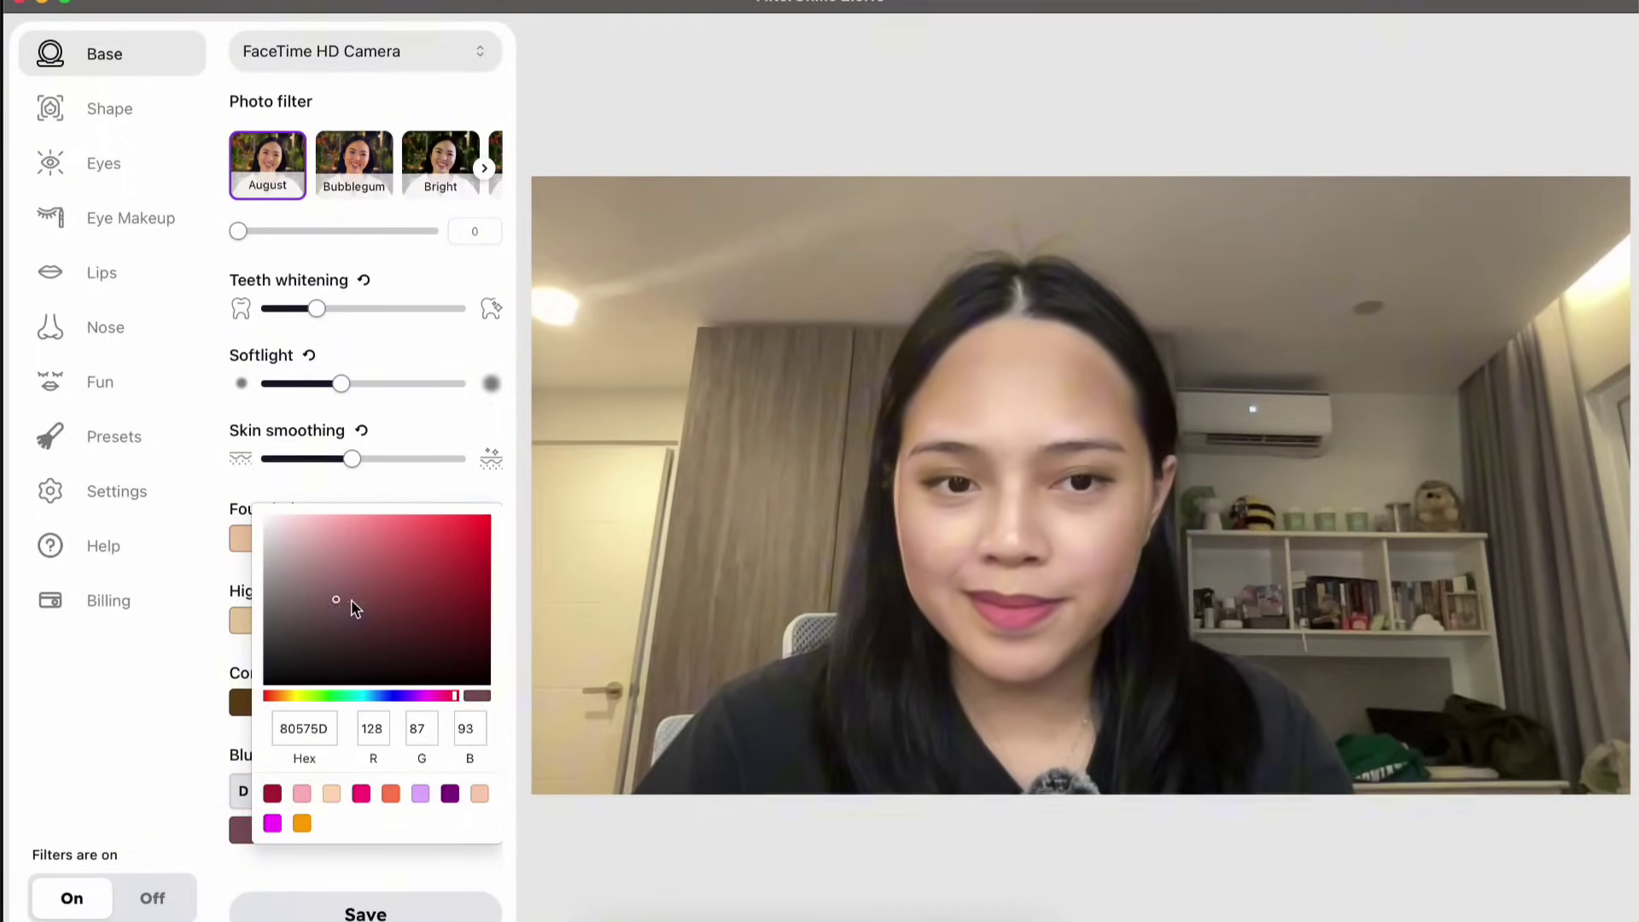
pyautogui.click(400, 598)
pyautogui.click(414, 534)
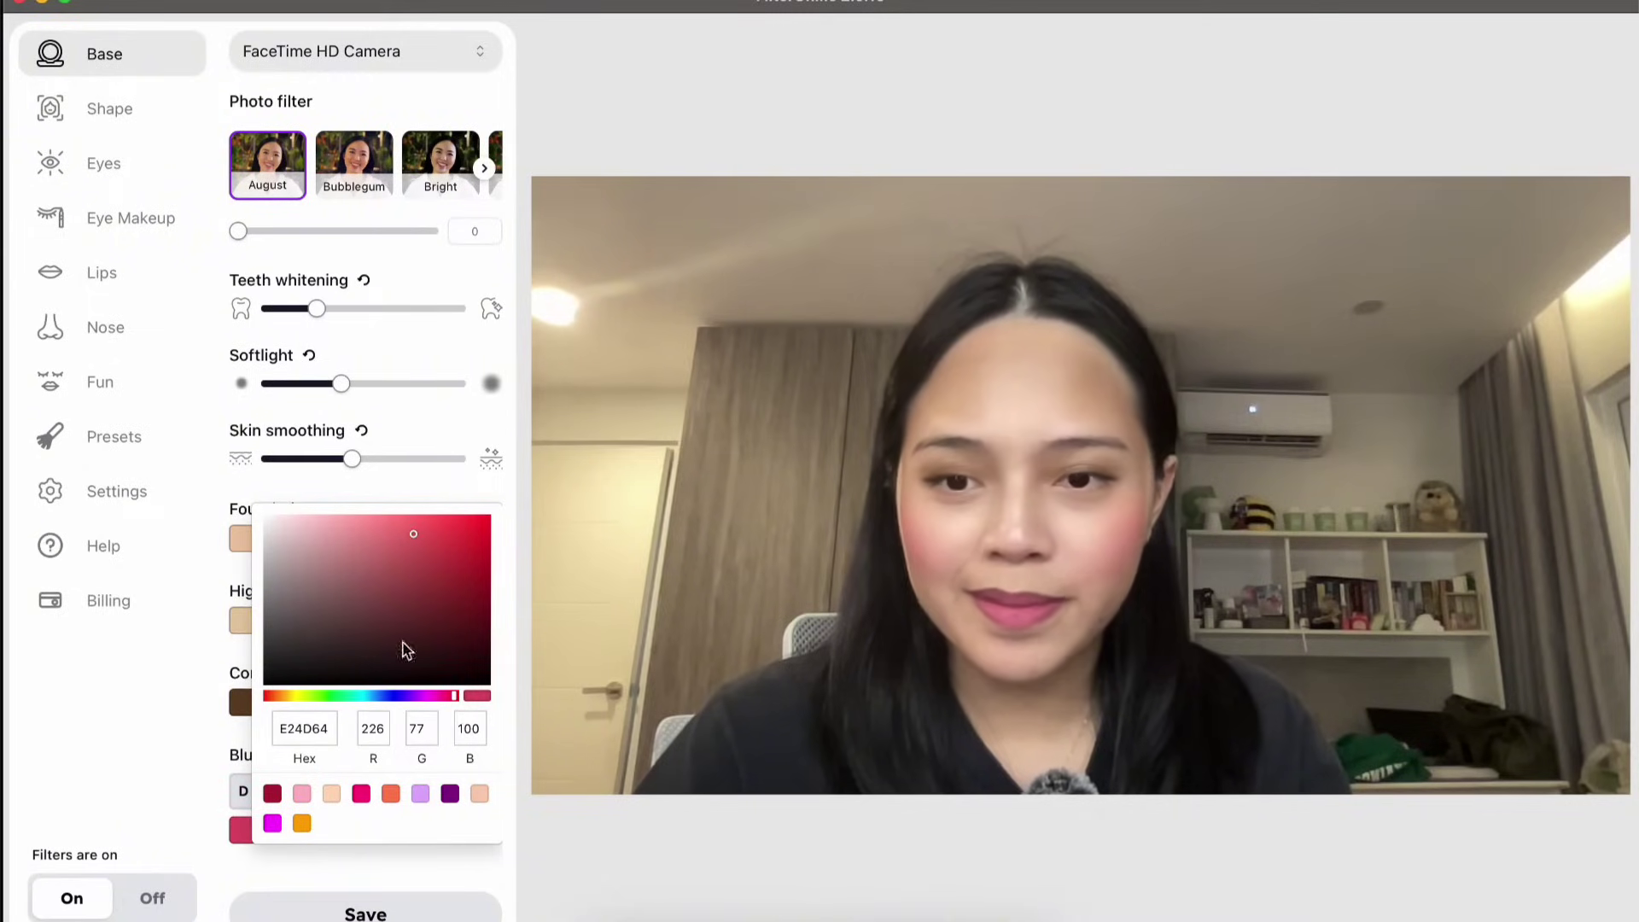
pyautogui.click(396, 695)
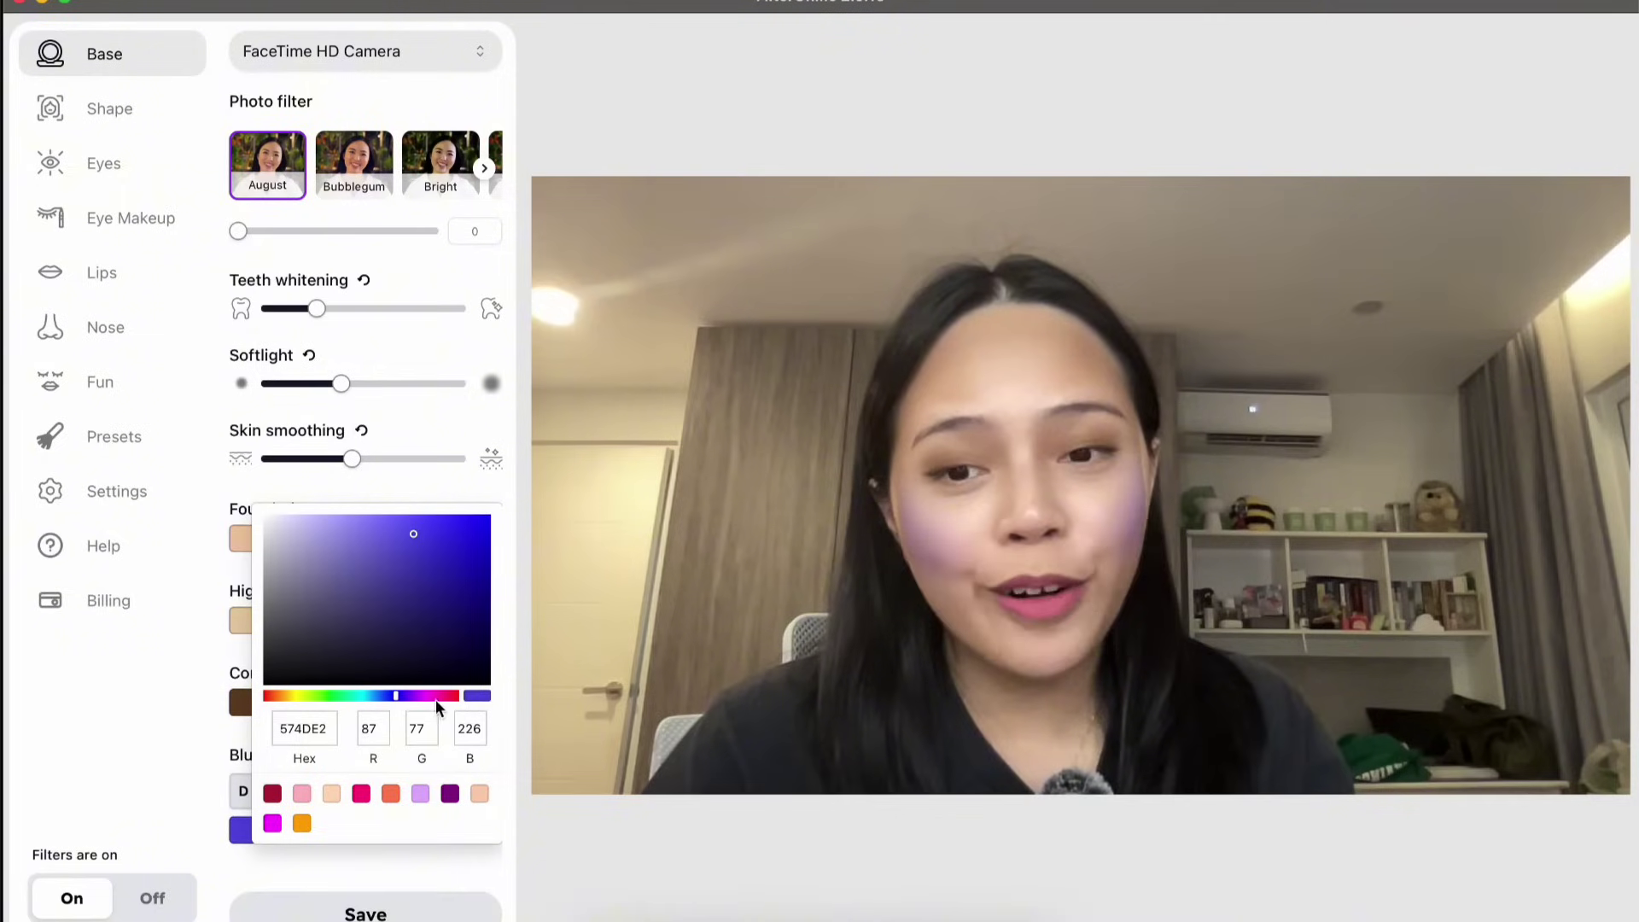
pyautogui.click(439, 698)
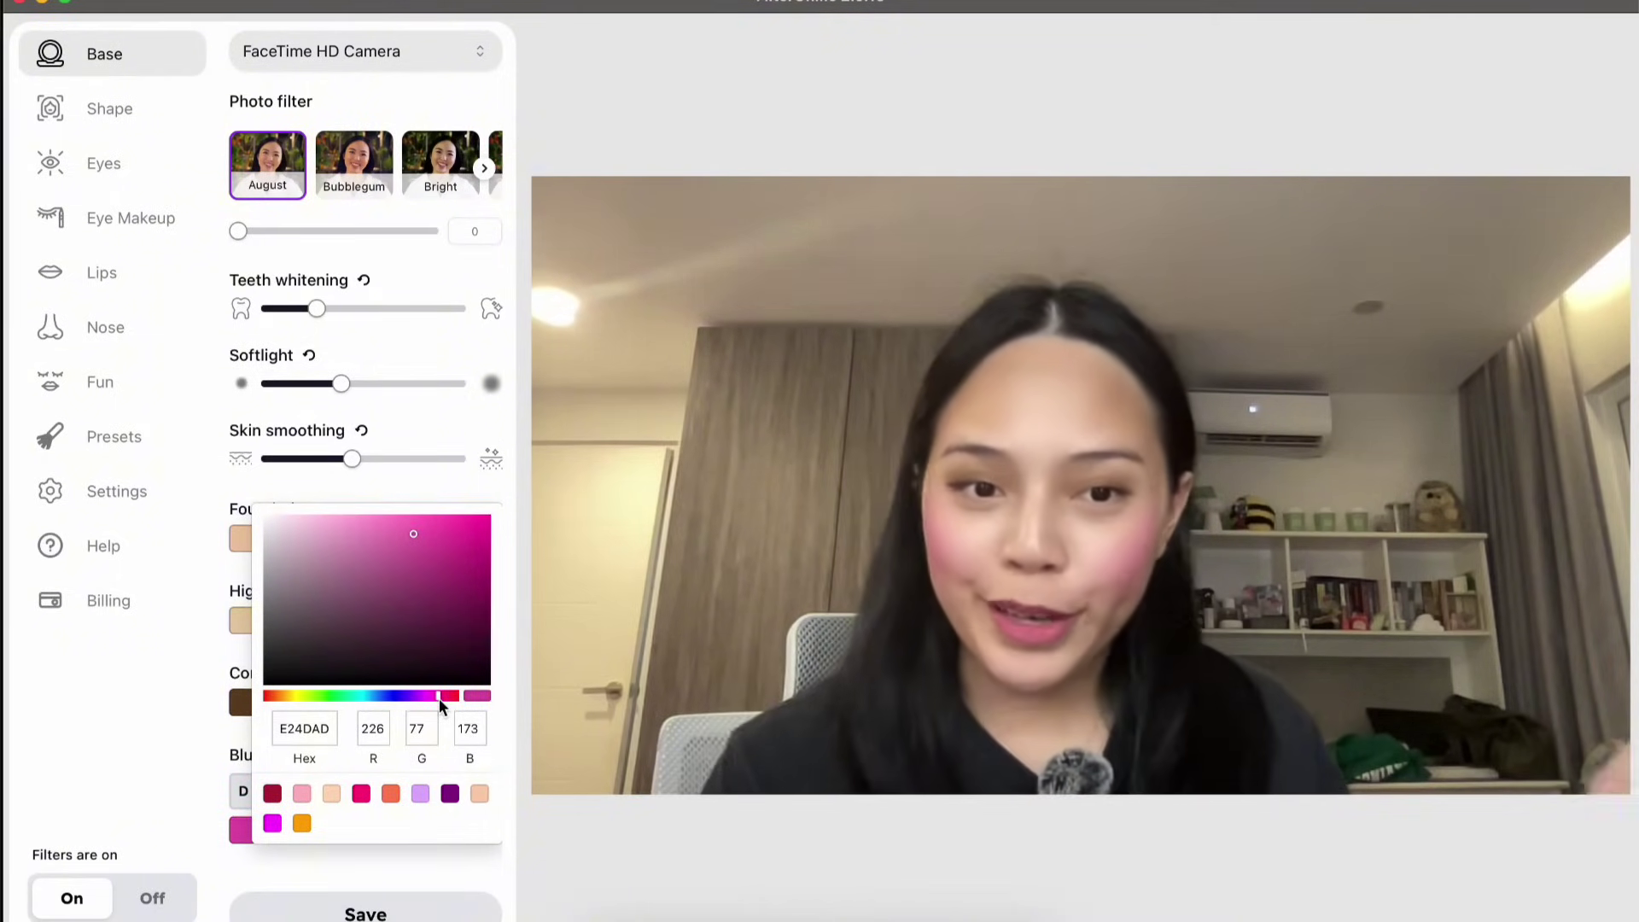
pyautogui.click(243, 828)
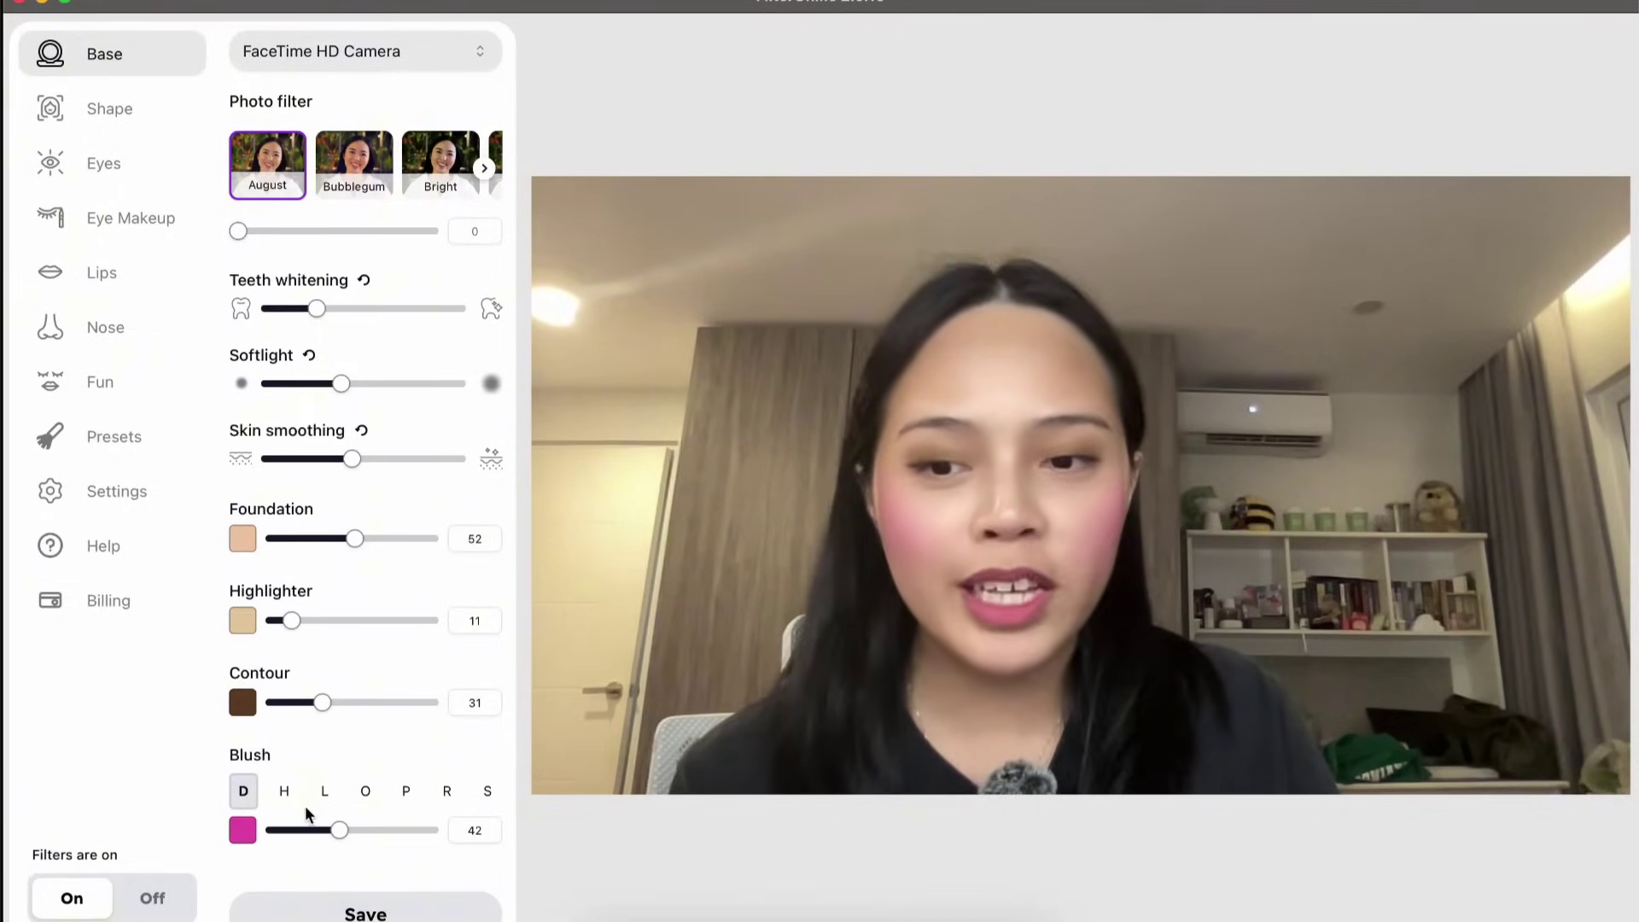
# Try blush placements H, L, O, P, R and S, then return to D
pyautogui.click(287, 794)
pyautogui.click(326, 794)
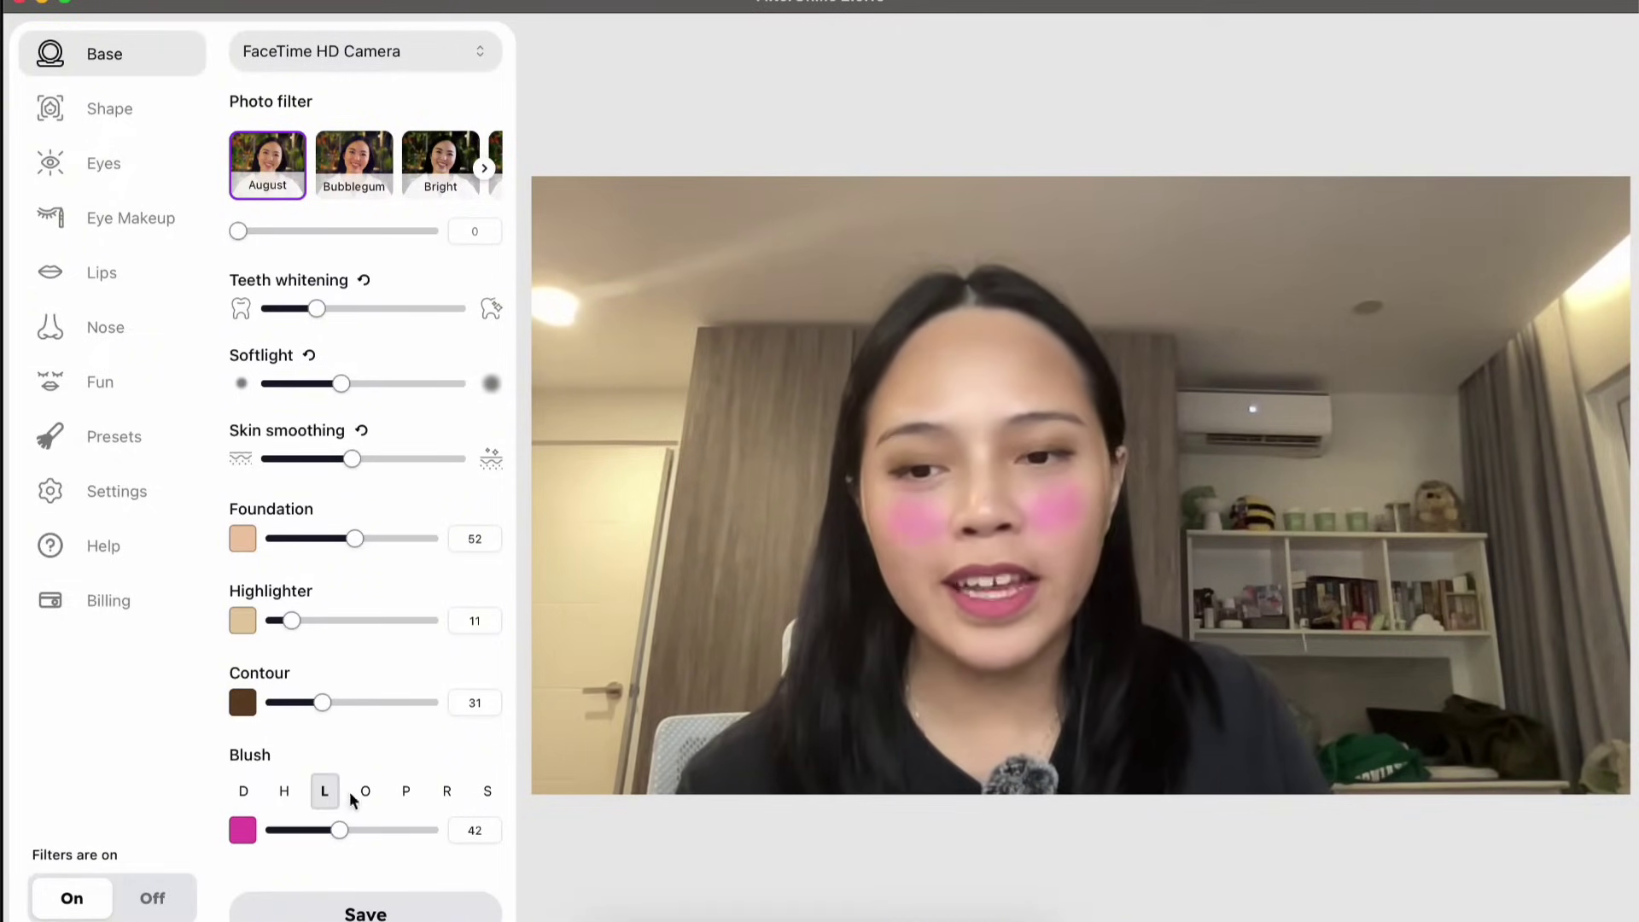
pyautogui.click(367, 794)
pyautogui.click(405, 794)
pyautogui.click(447, 793)
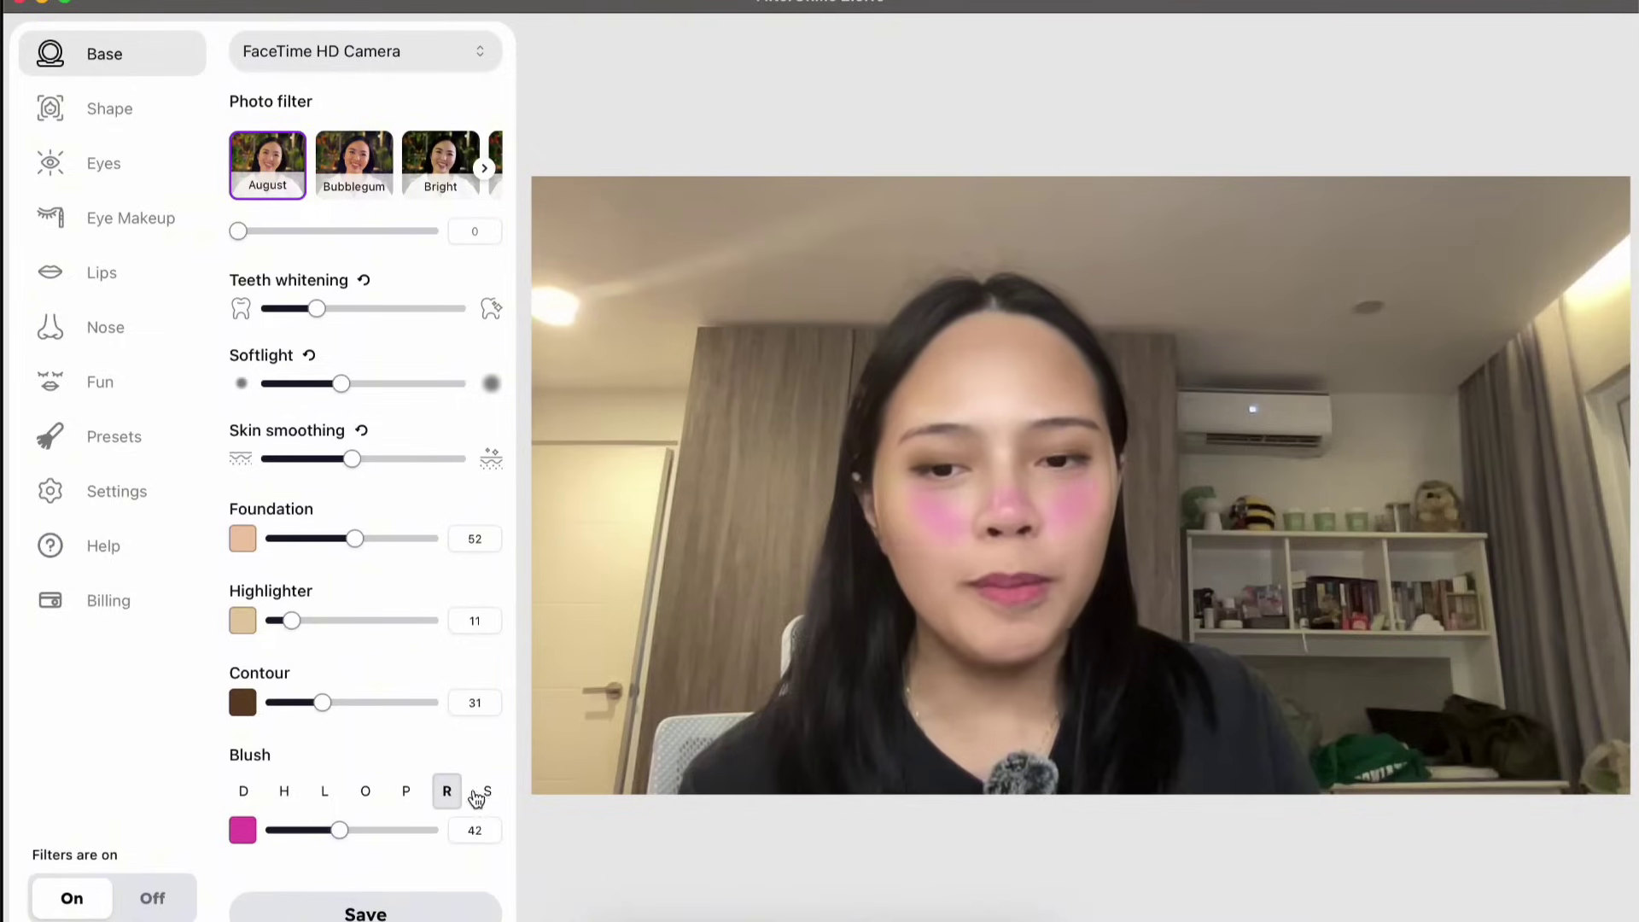
pyautogui.click(489, 794)
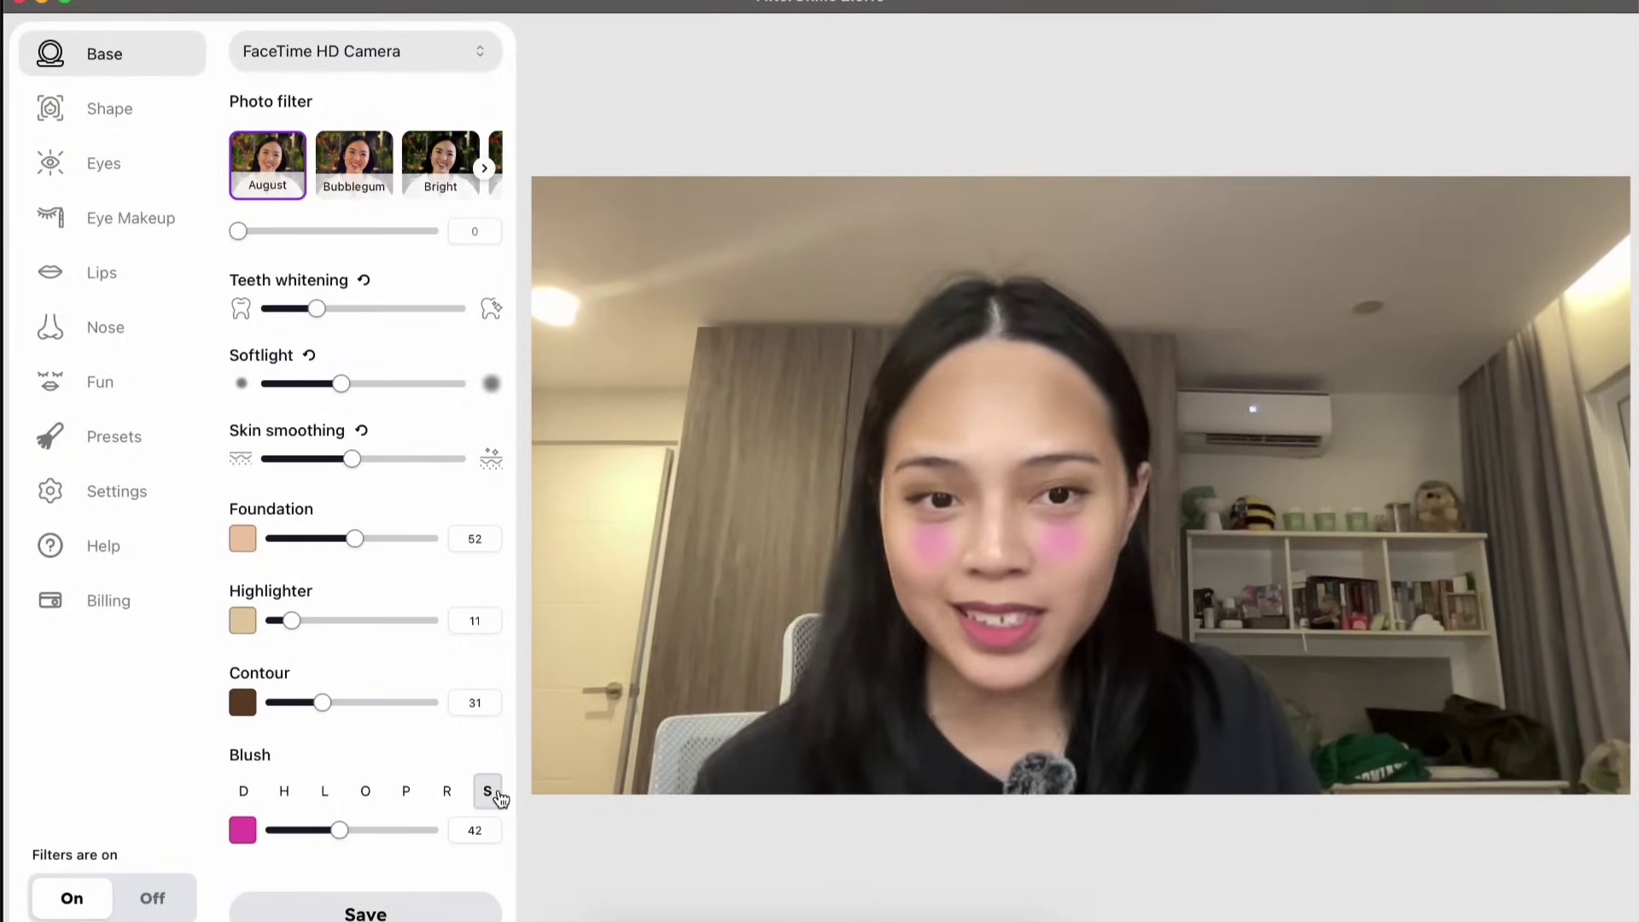
pyautogui.click(243, 794)
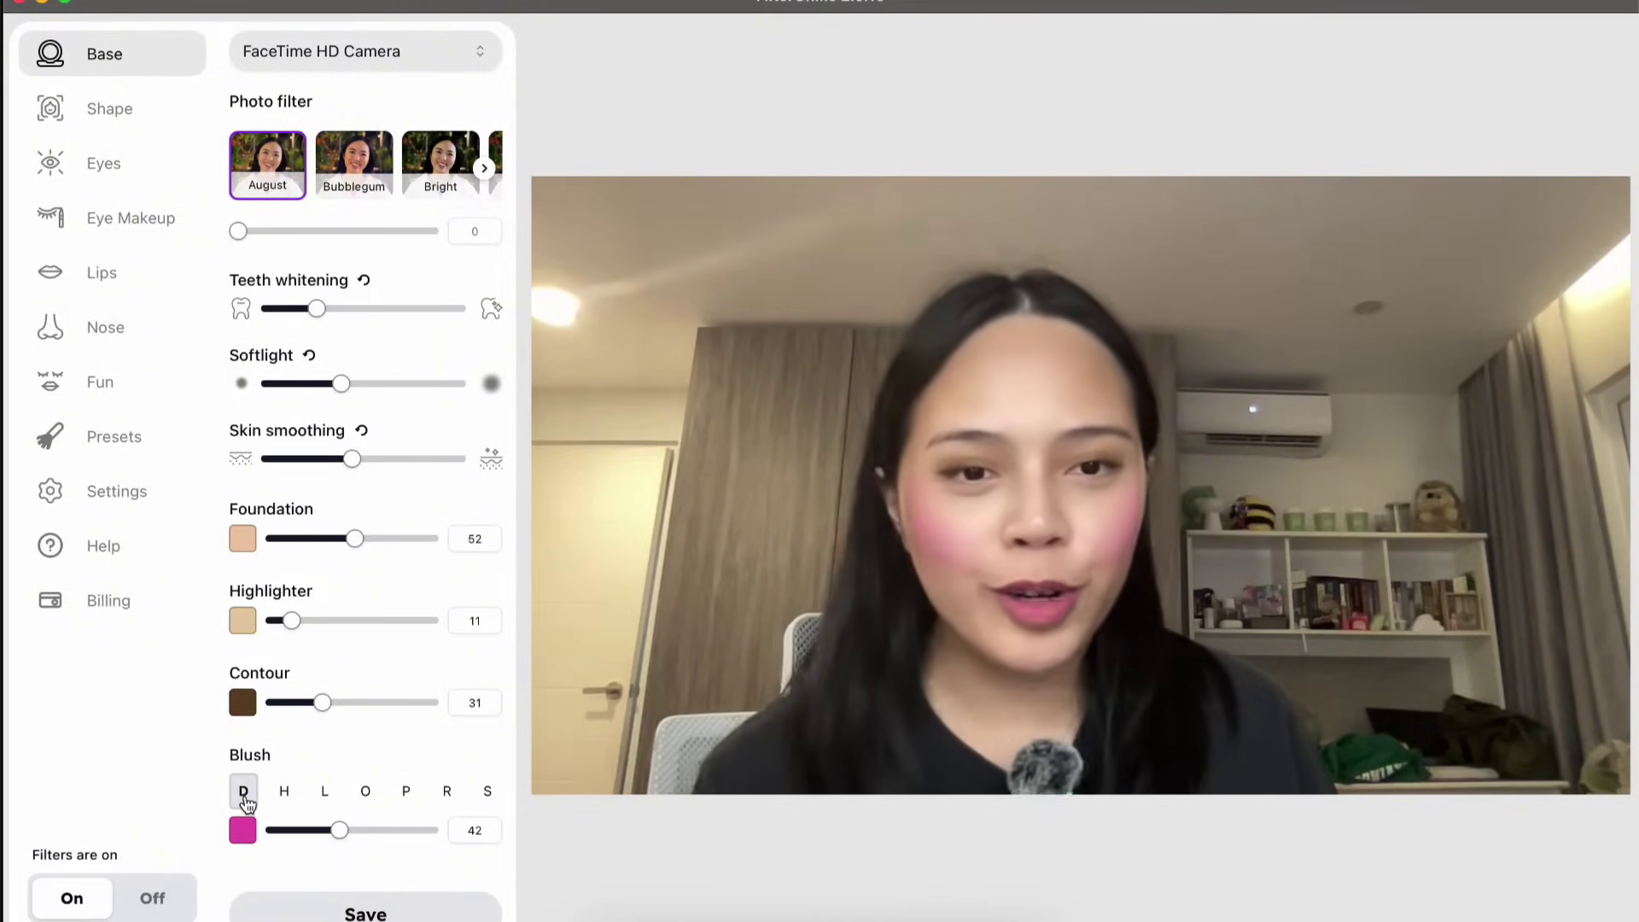
# Cycle the blush placement through H, L and O, then show the Shape settings
pyautogui.click(288, 794)
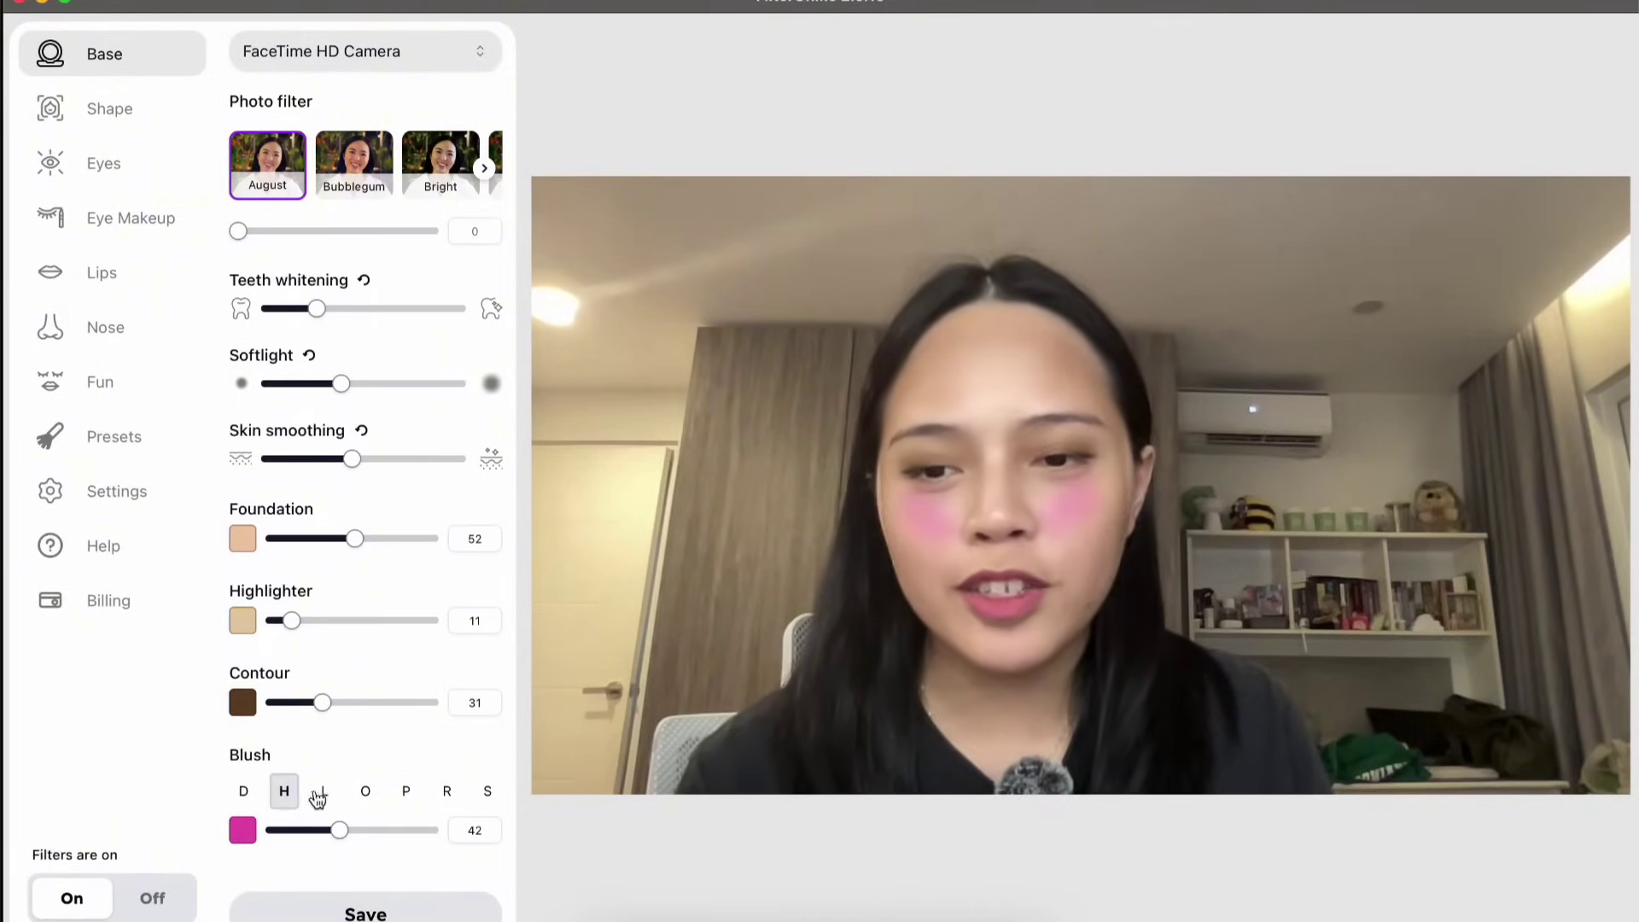
pyautogui.click(322, 794)
pyautogui.click(362, 794)
pyautogui.click(119, 108)
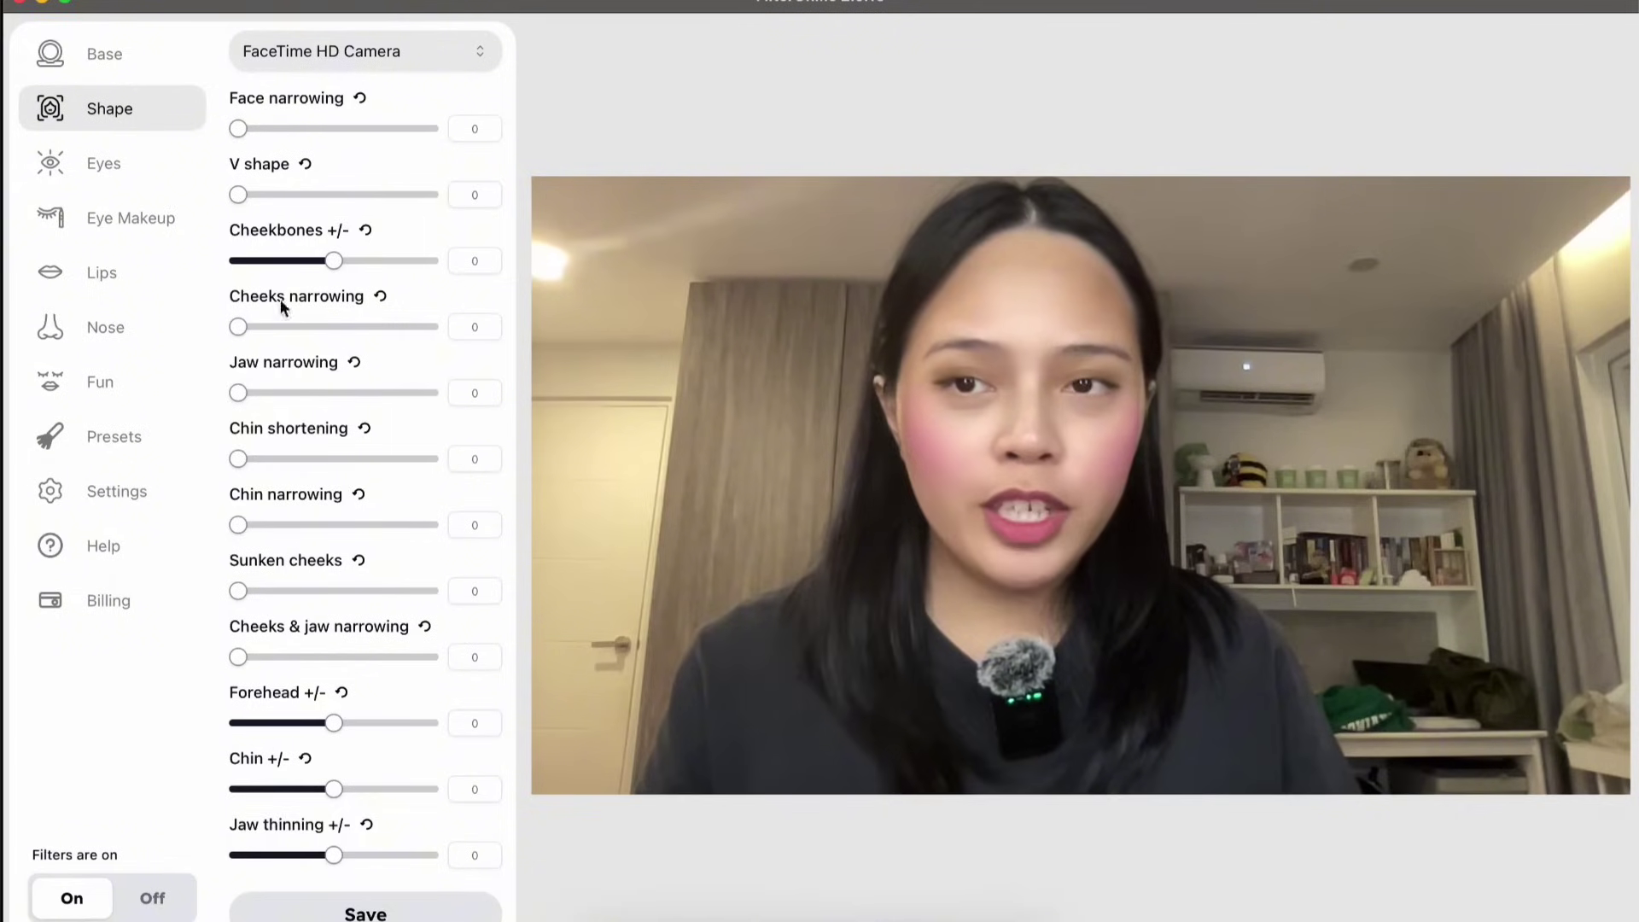
# Adjust face narrowing, forehead and jaw thinning, then reset face narrowing to 0
pyautogui.moveTo(254, 135); pyautogui.dragTo(372, 136)
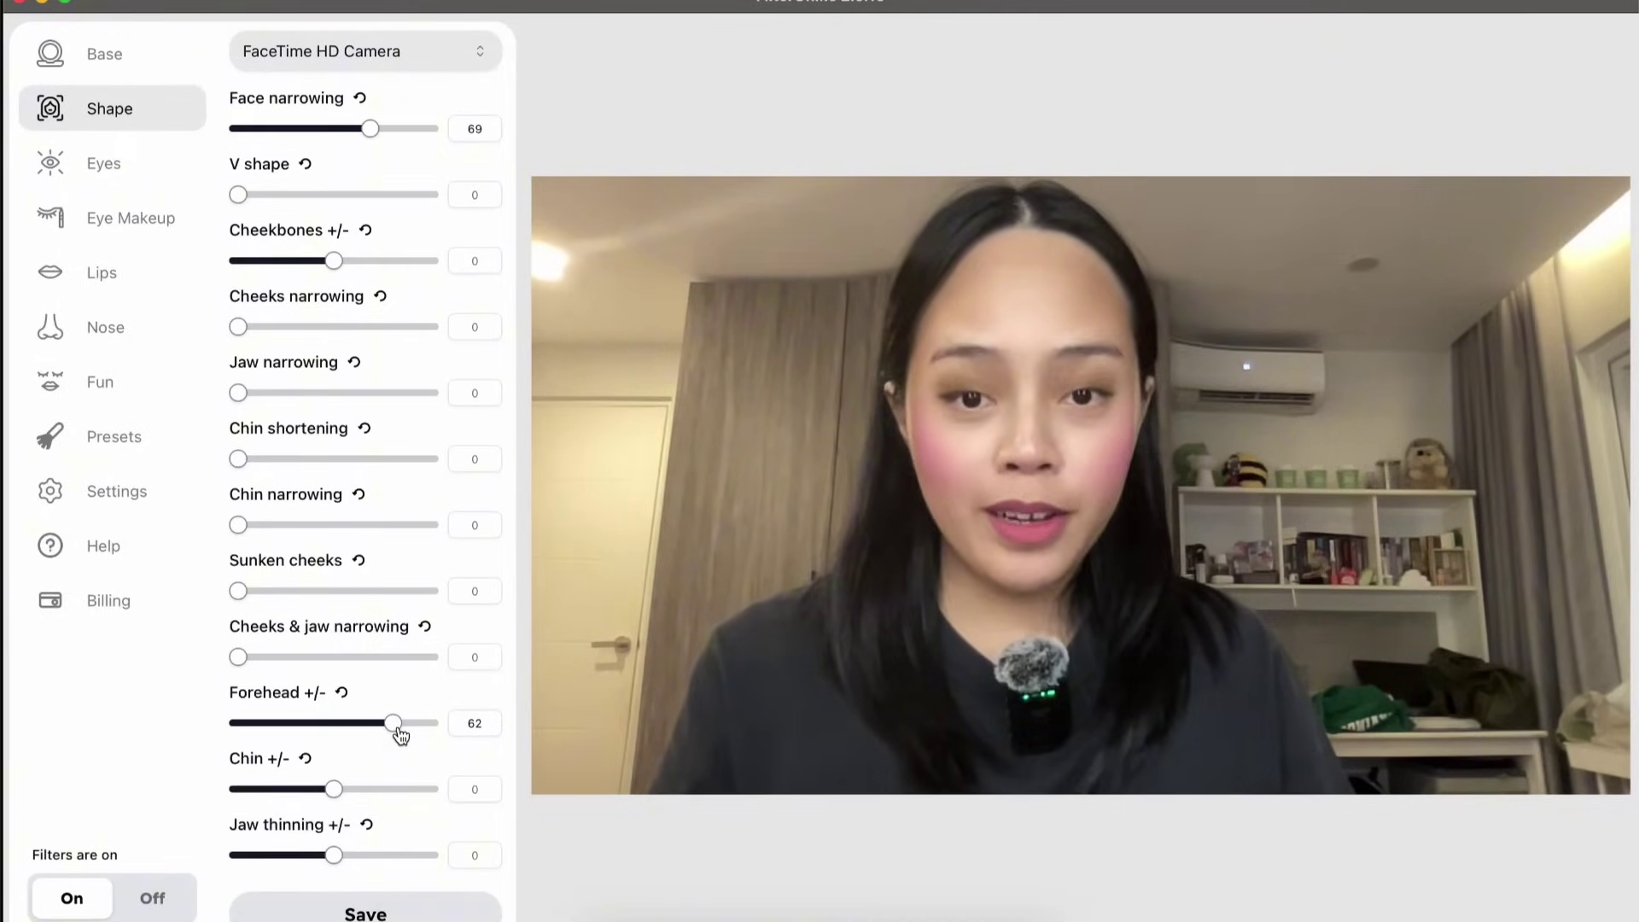
pyautogui.moveTo(290, 728); pyautogui.dragTo(286, 726)
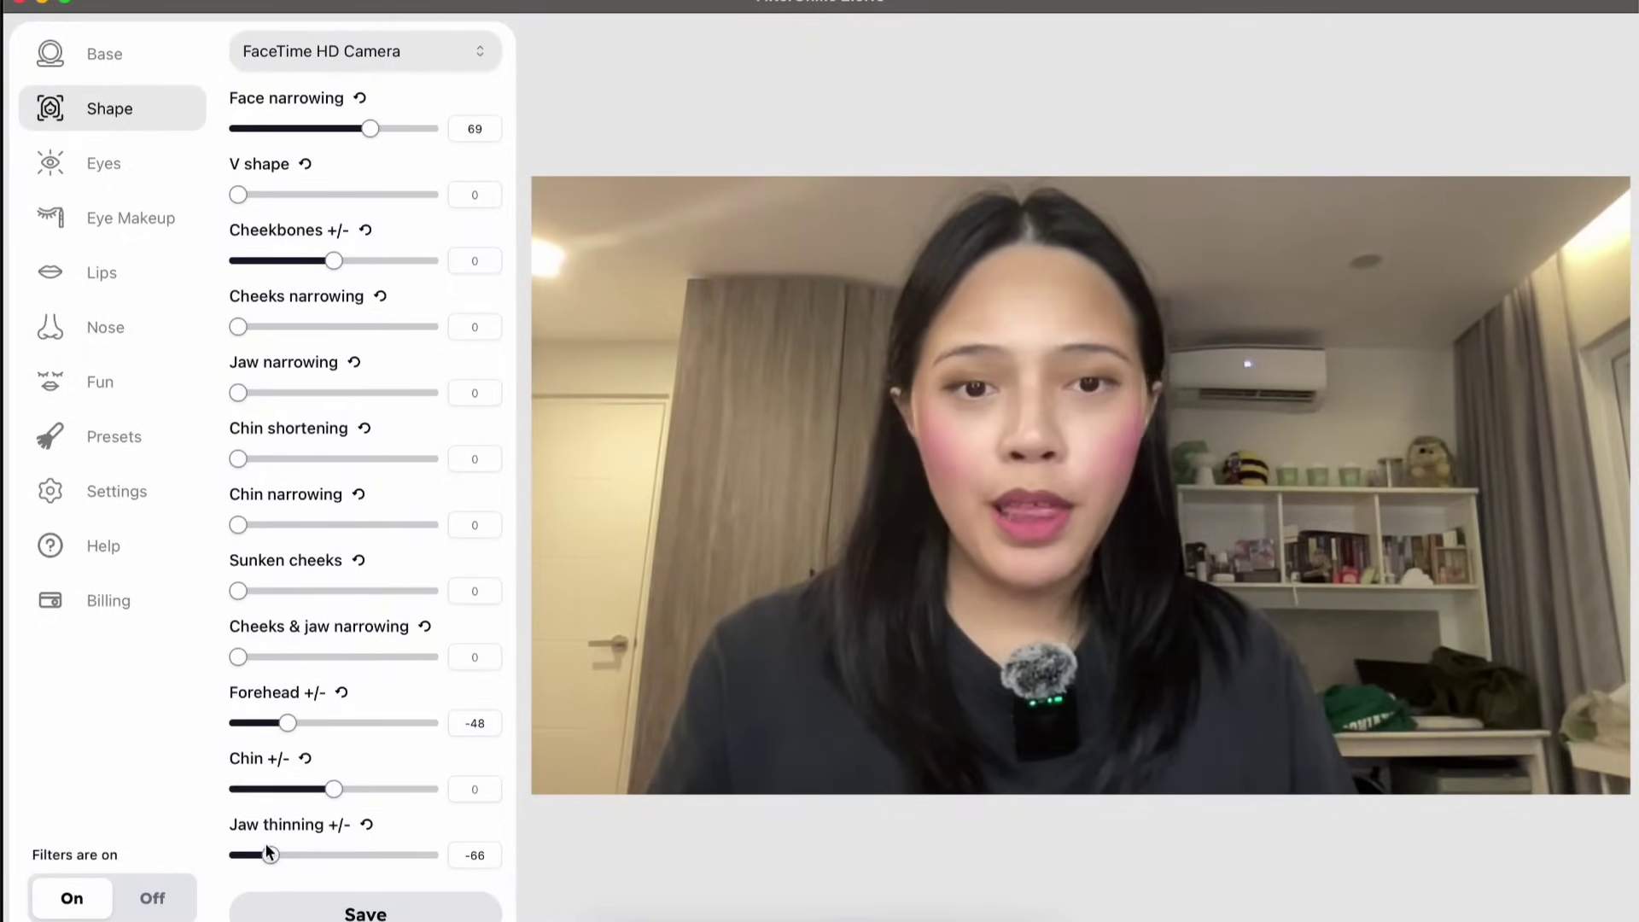
pyautogui.moveTo(266, 846); pyautogui.dragTo(277, 845)
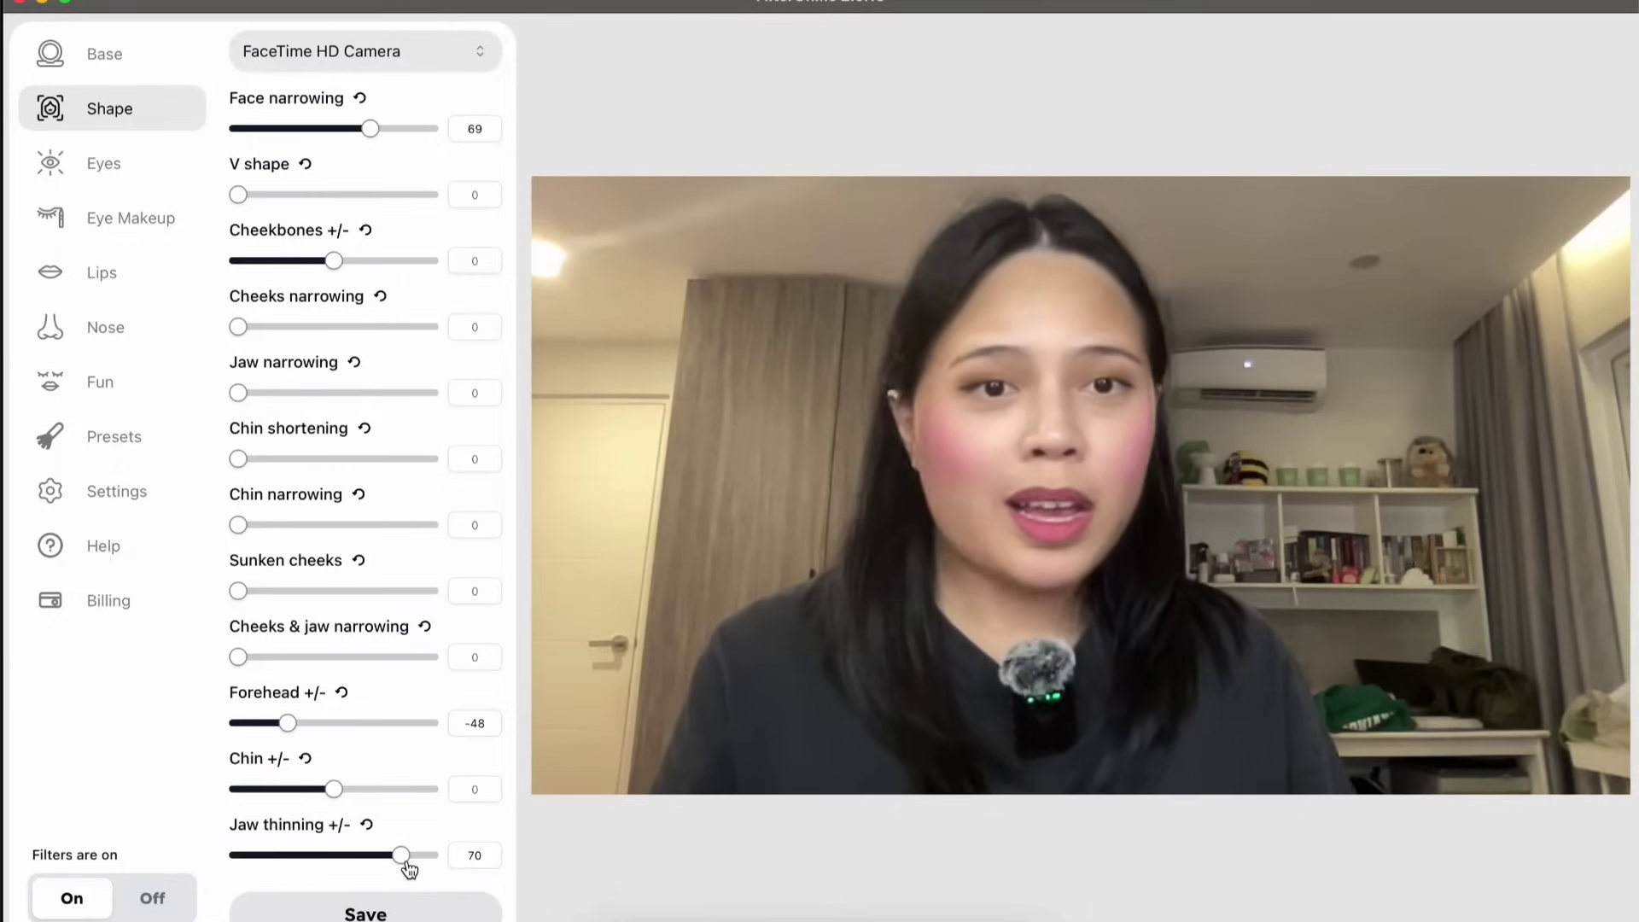
pyautogui.moveTo(409, 868); pyautogui.dragTo(402, 868)
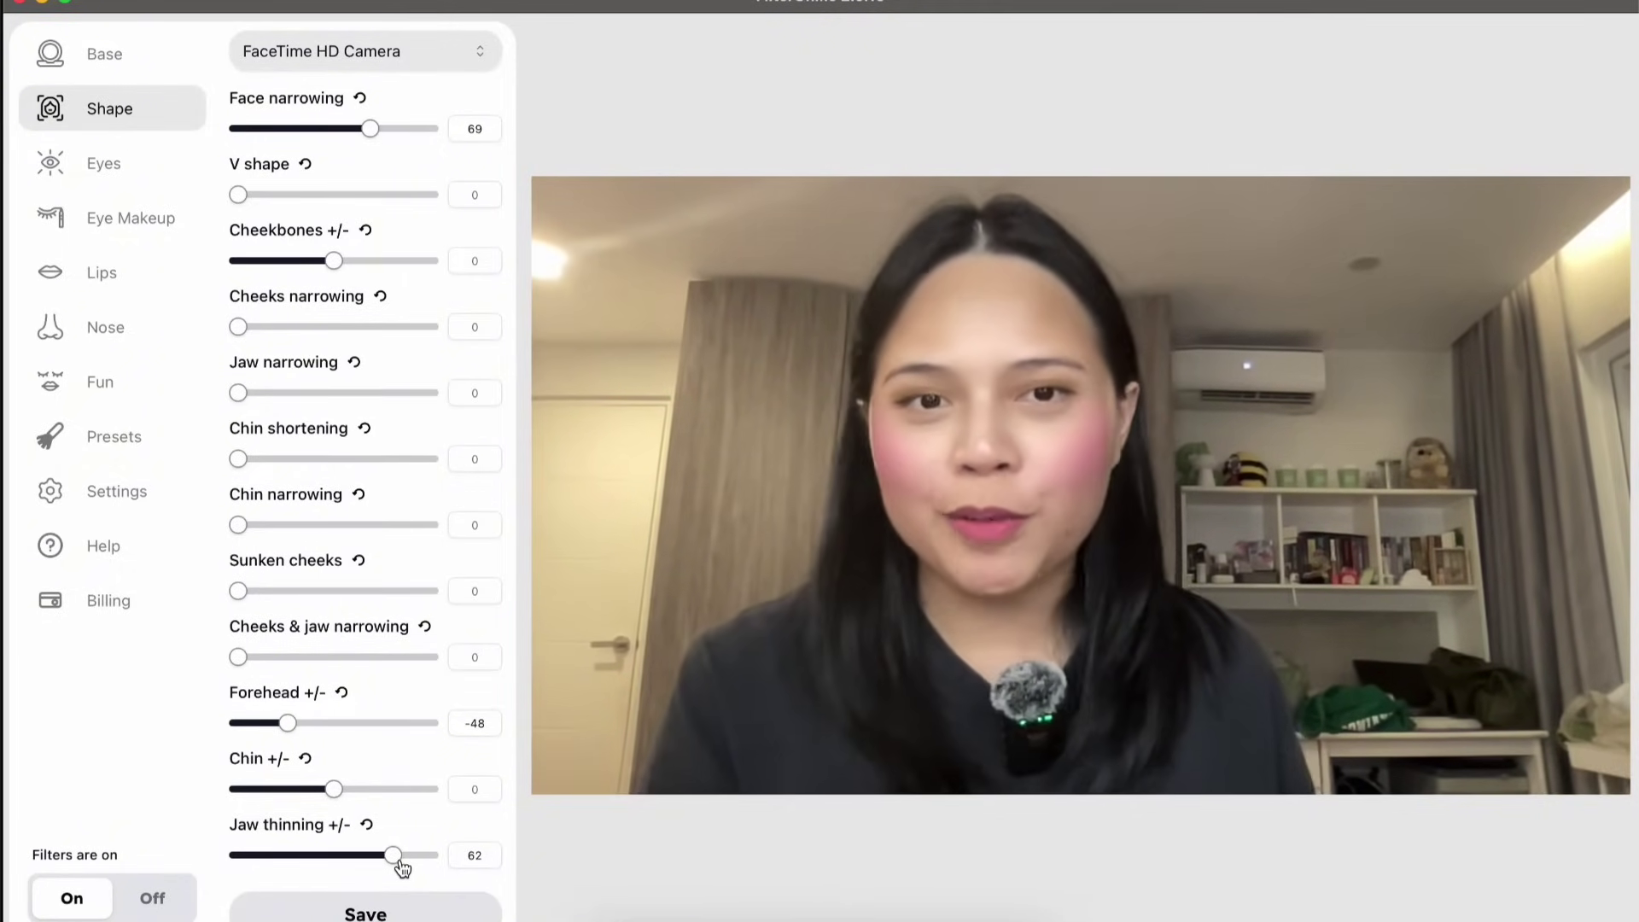
pyautogui.click(359, 99)
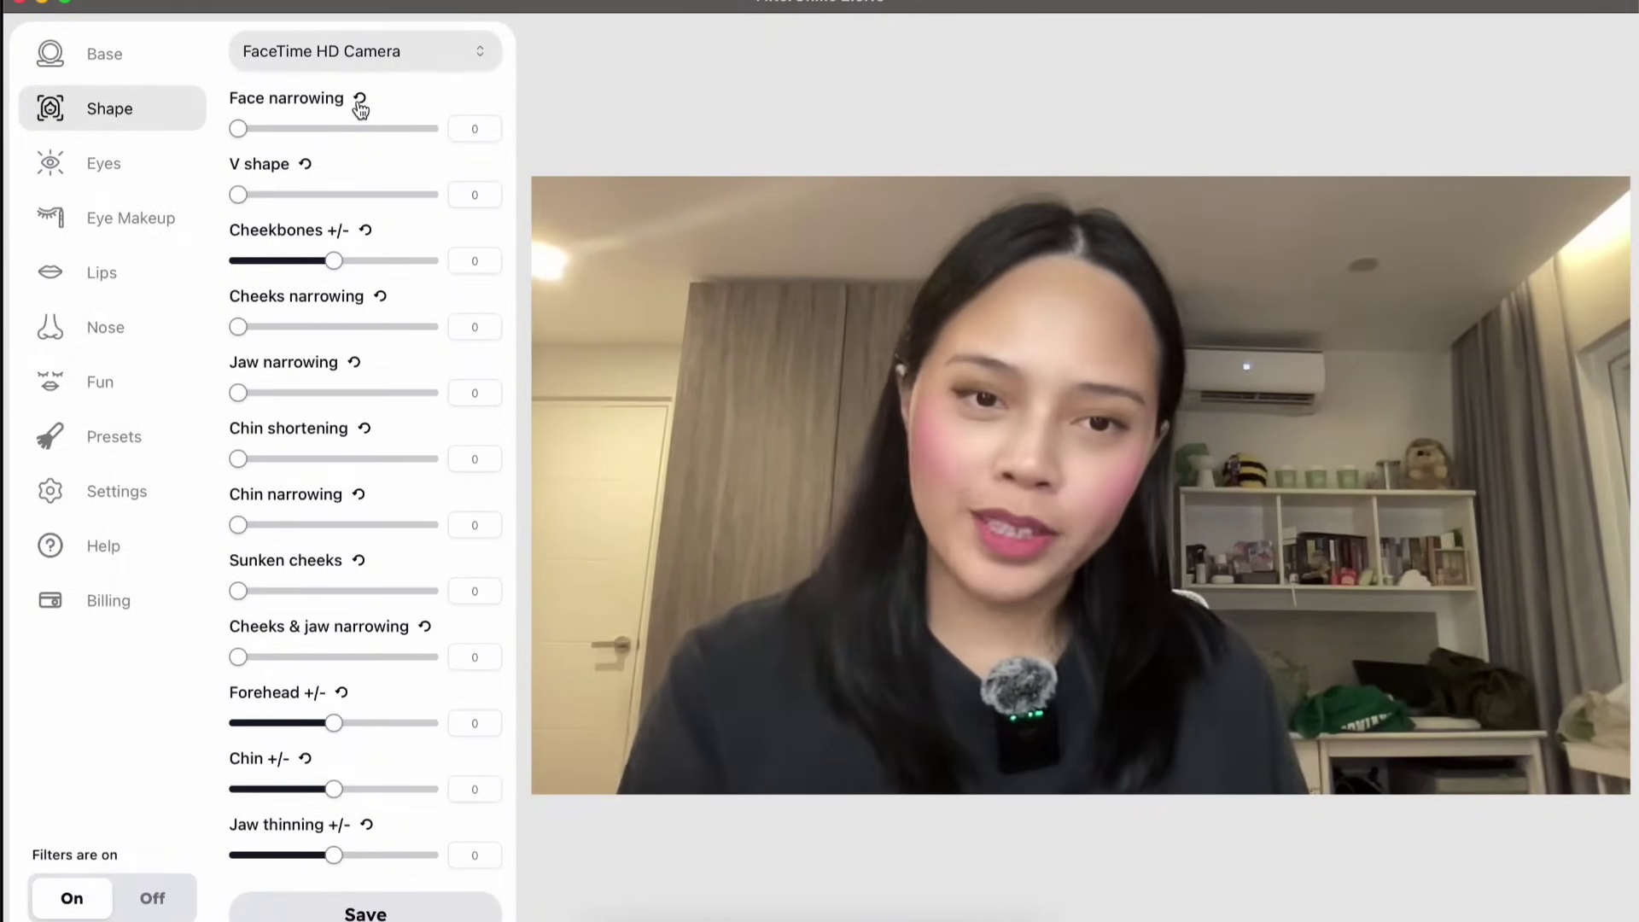
pyautogui.click(102, 169)
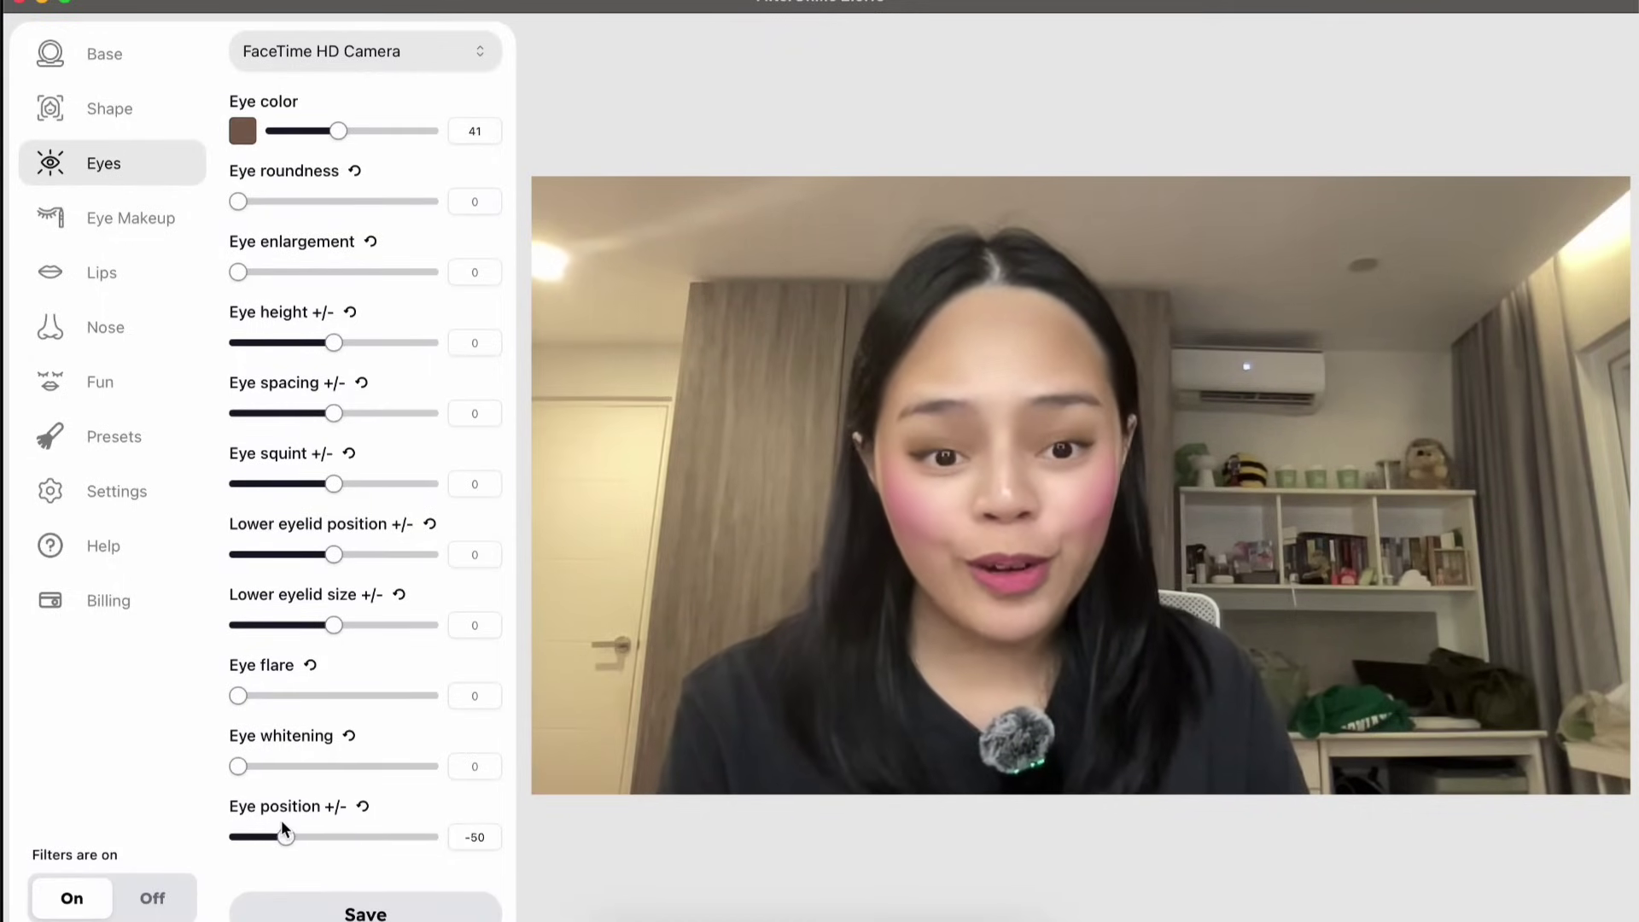
# Reset eye position to 0 and raise eye enlargement to its maximum
pyautogui.click(360, 809)
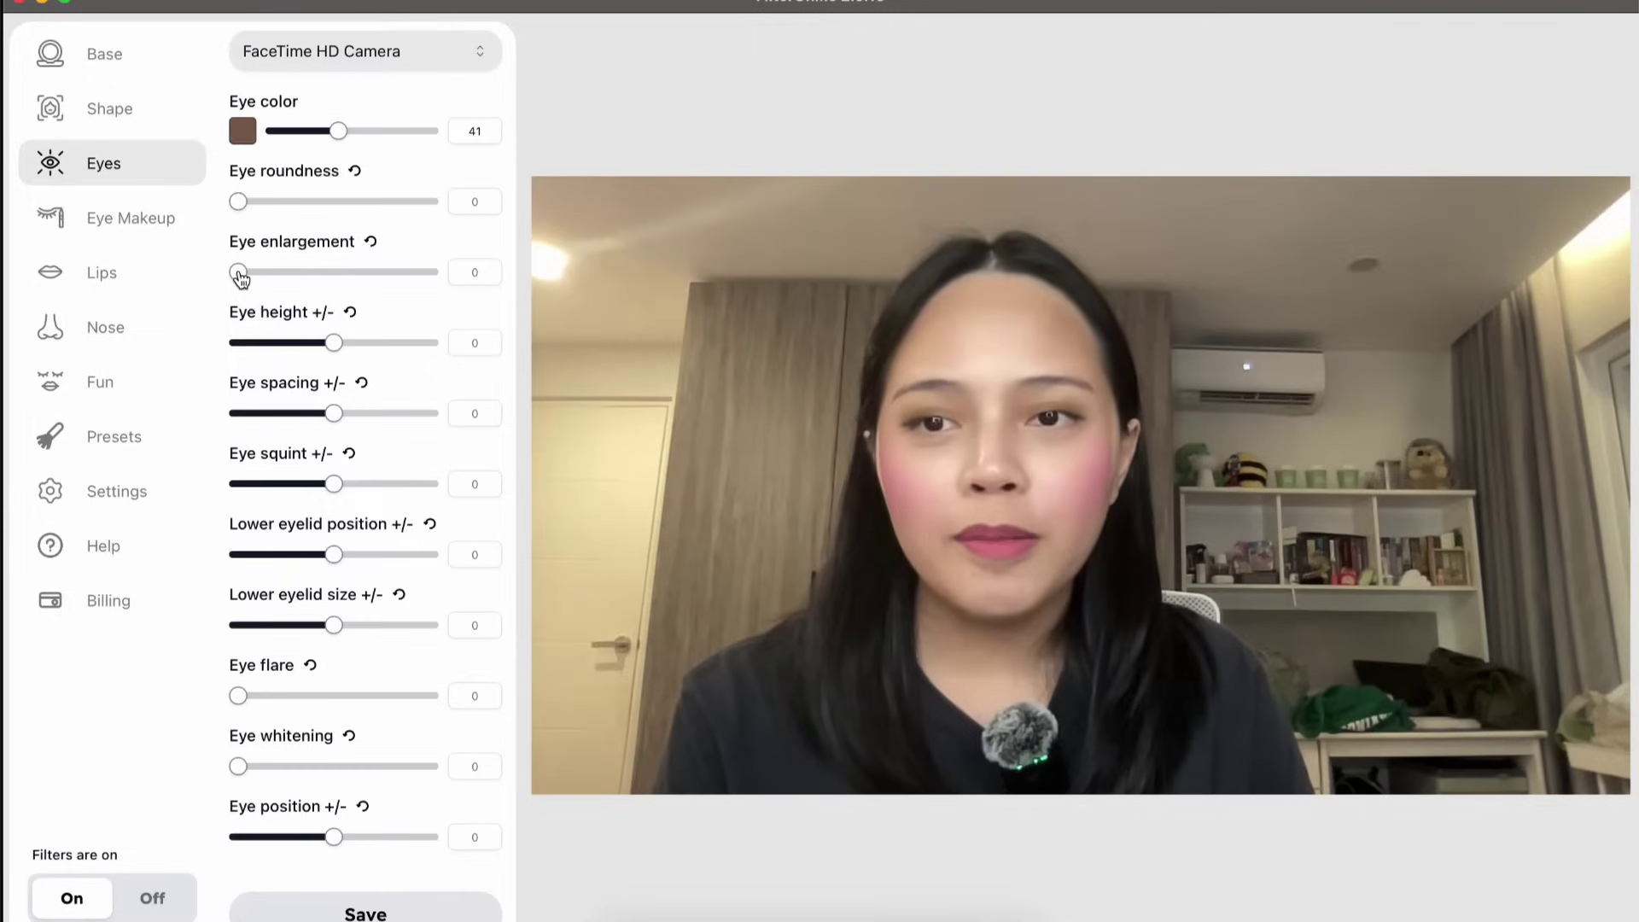
pyautogui.moveTo(454, 296); pyautogui.dragTo(498, 310)
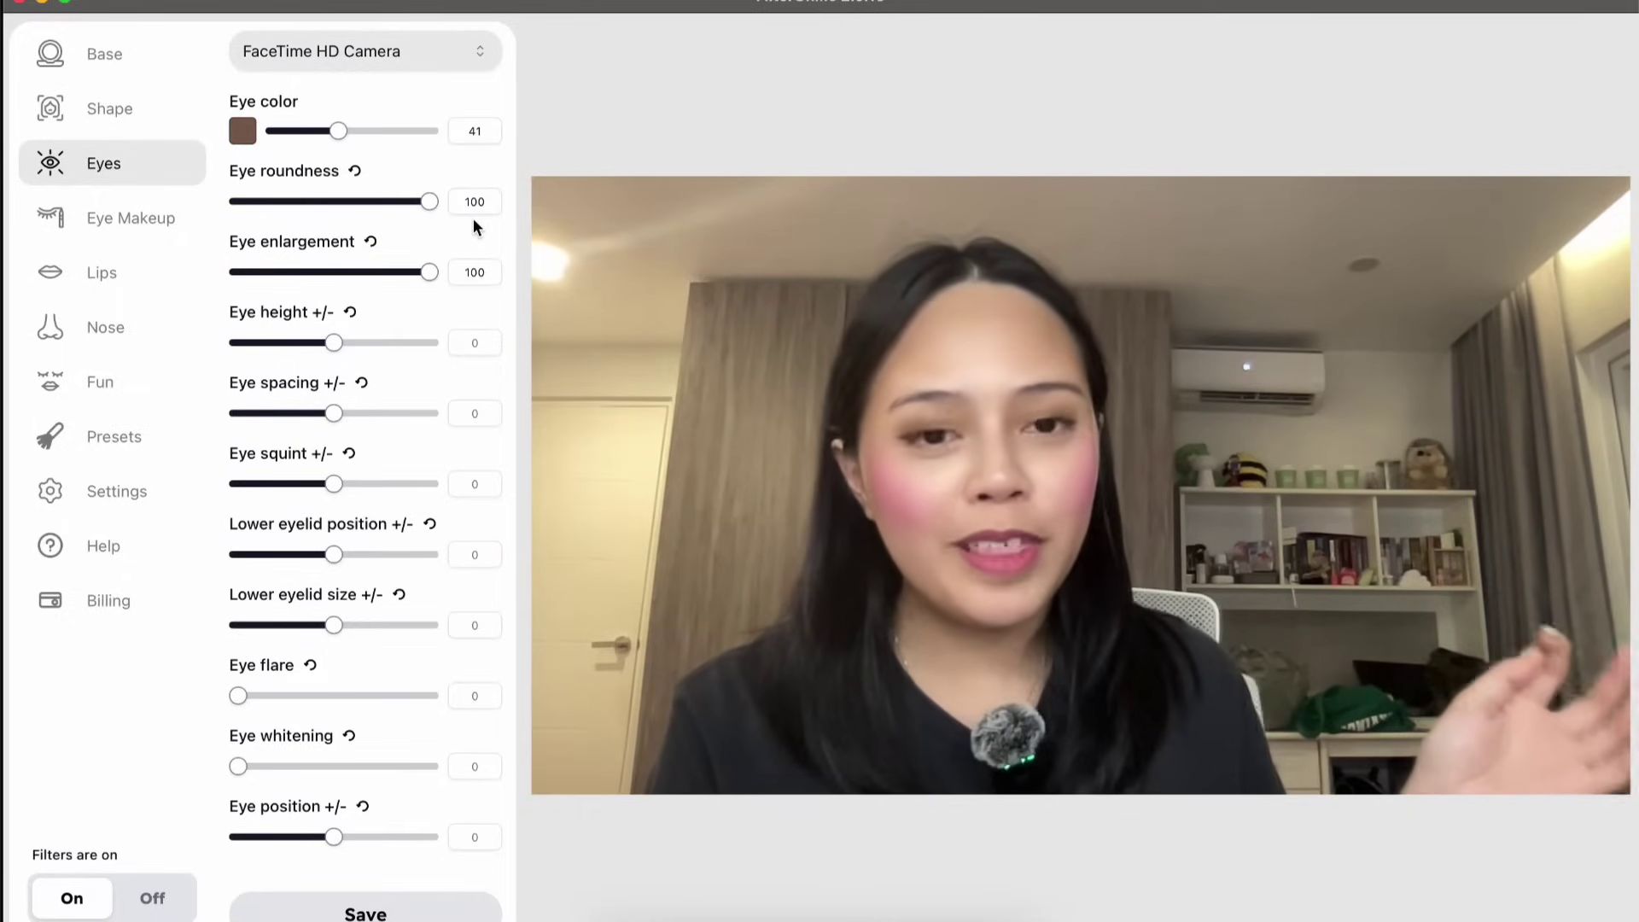
pyautogui.click(137, 224)
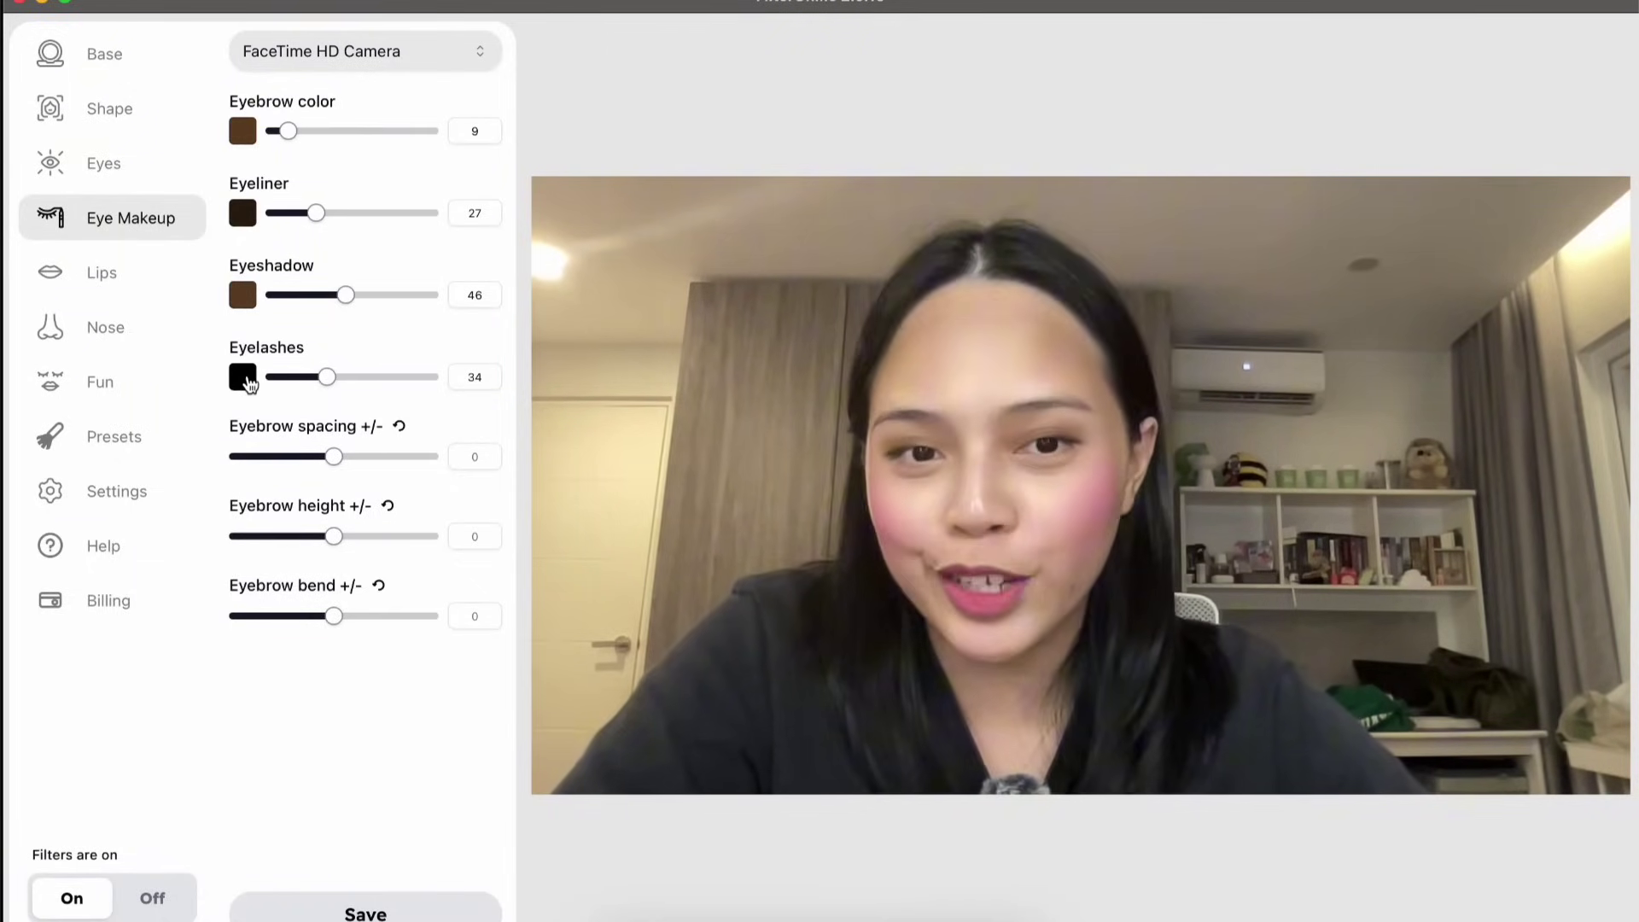
pyautogui.click(319, 377)
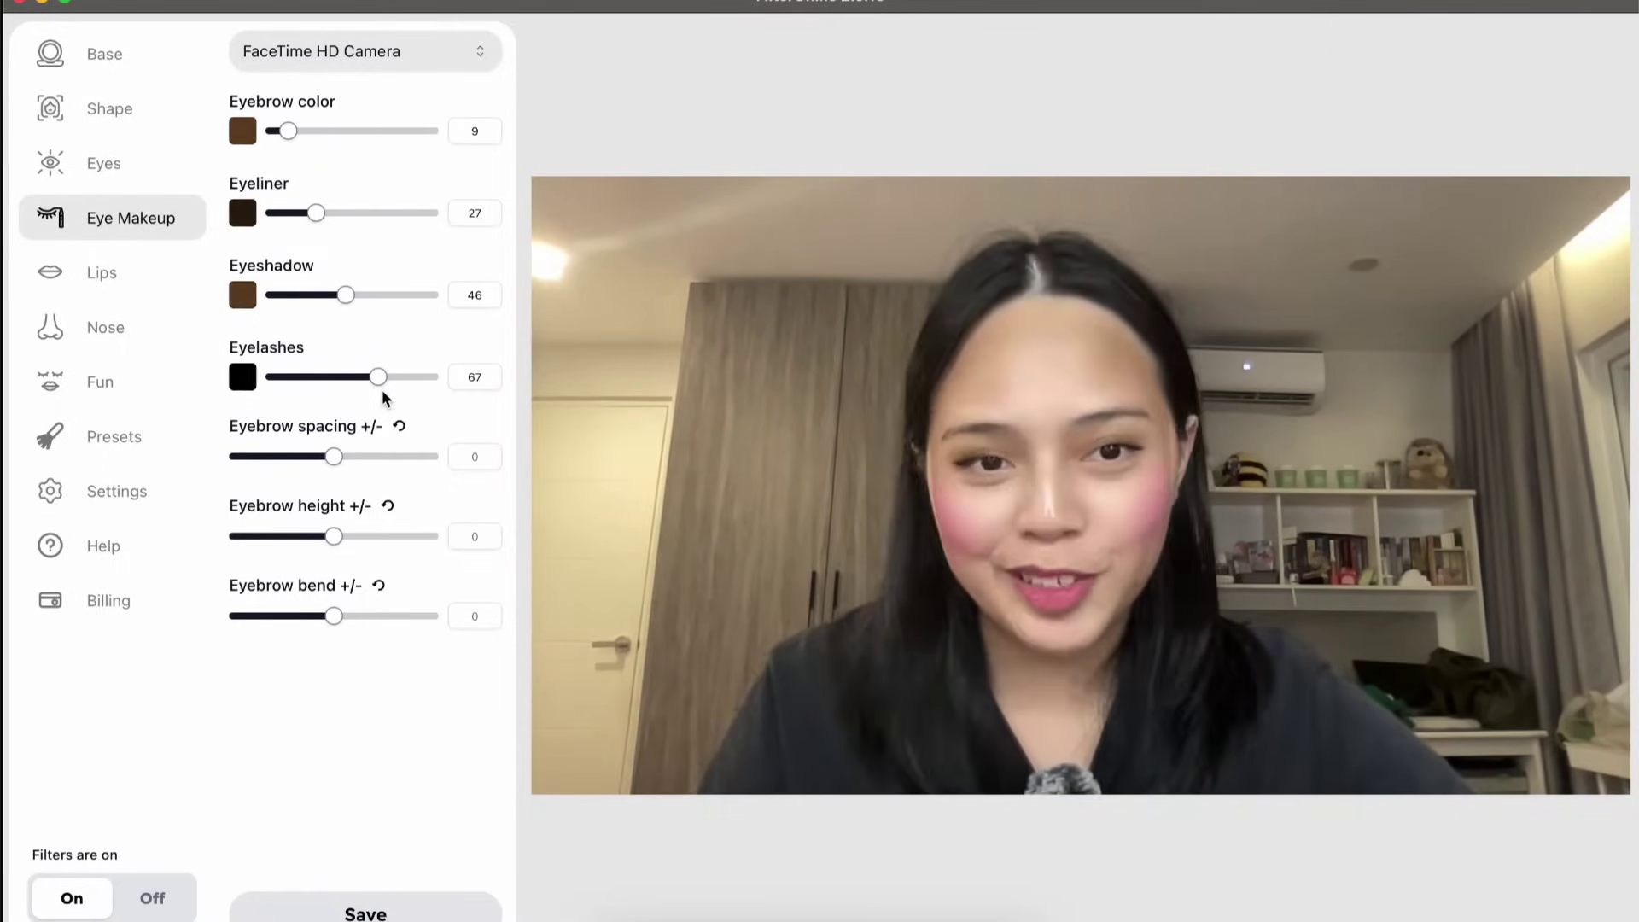
pyautogui.moveTo(378, 376); pyautogui.dragTo(327, 376)
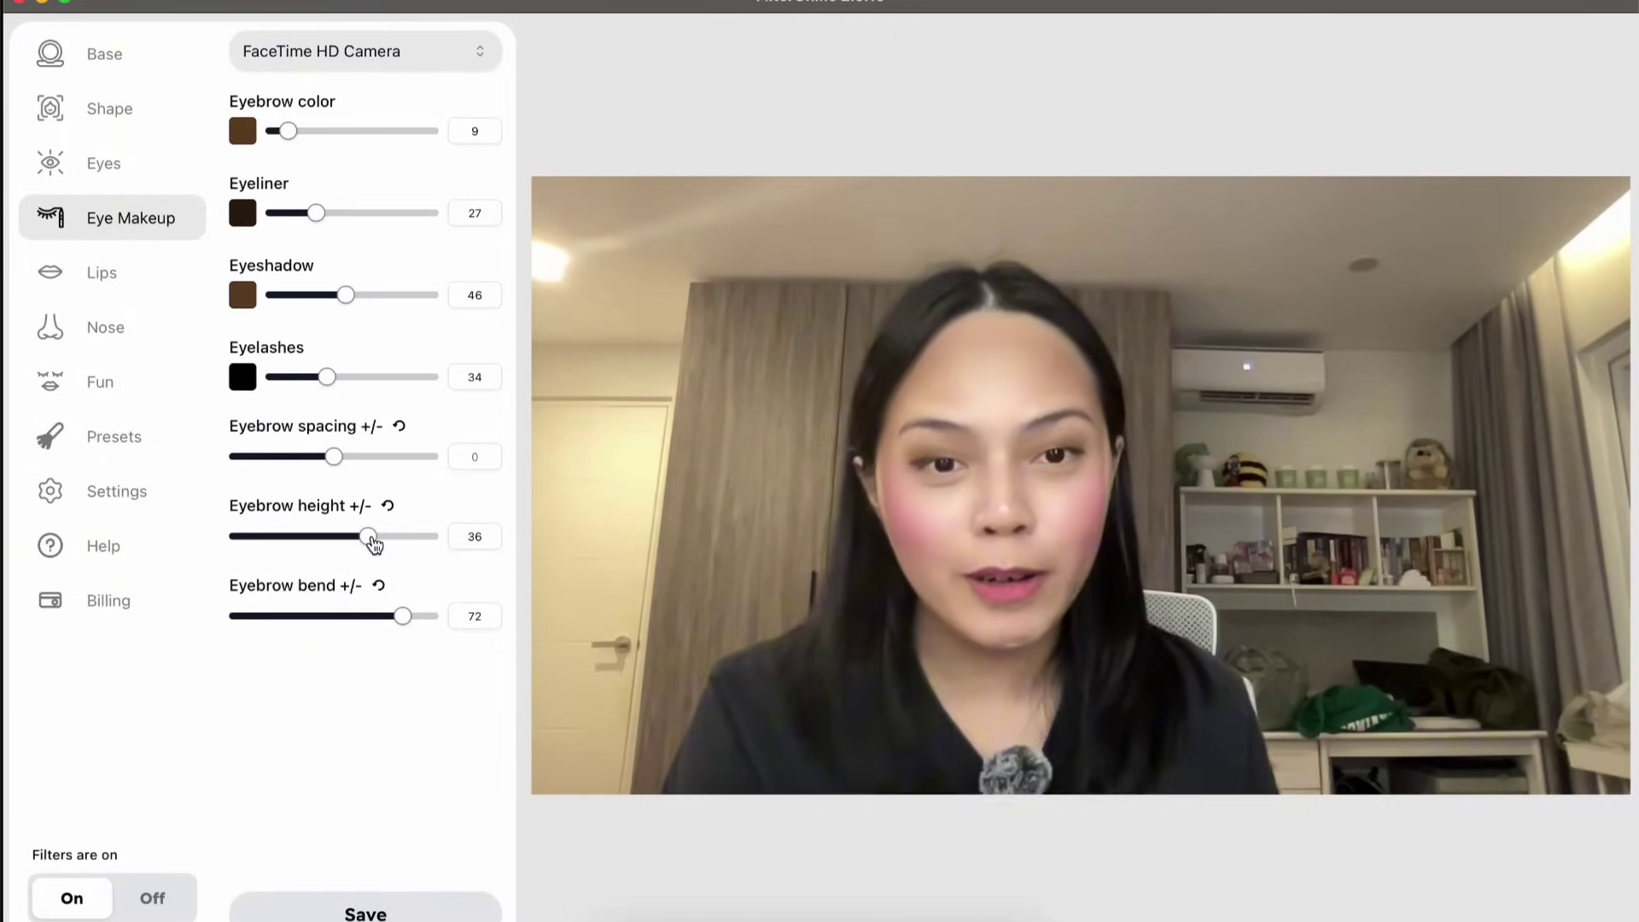
pyautogui.click(388, 506)
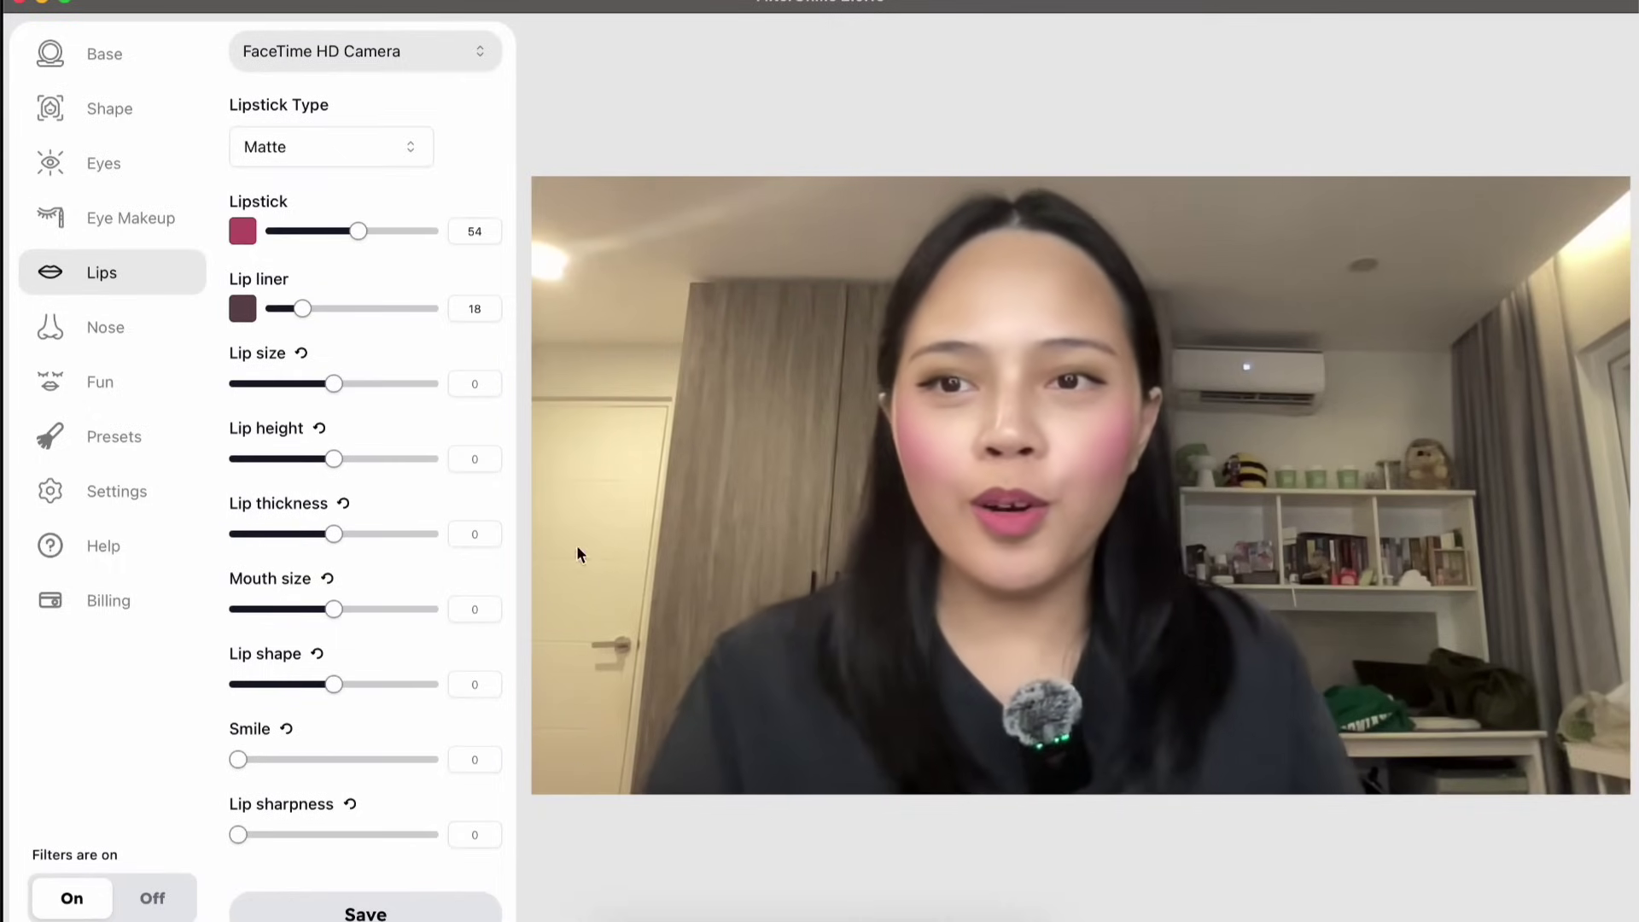
# Try the Shiny and Glitter lipstick finishes and raise lip liner to 37
pyautogui.click(347, 147)
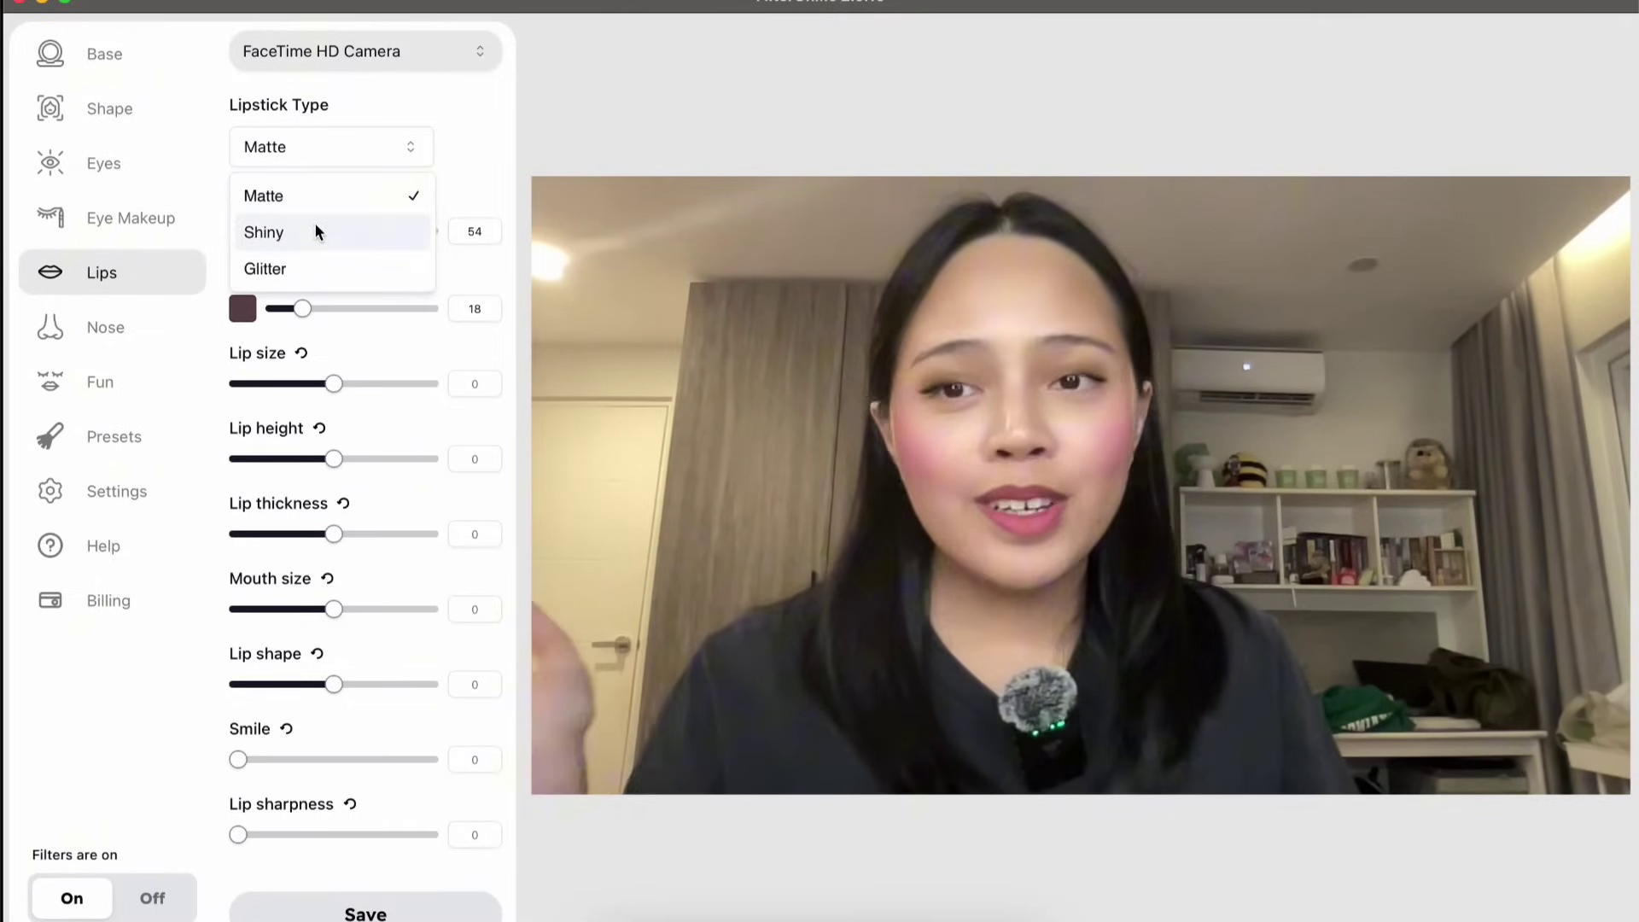
pyautogui.click(316, 232)
pyautogui.click(318, 160)
pyautogui.click(316, 266)
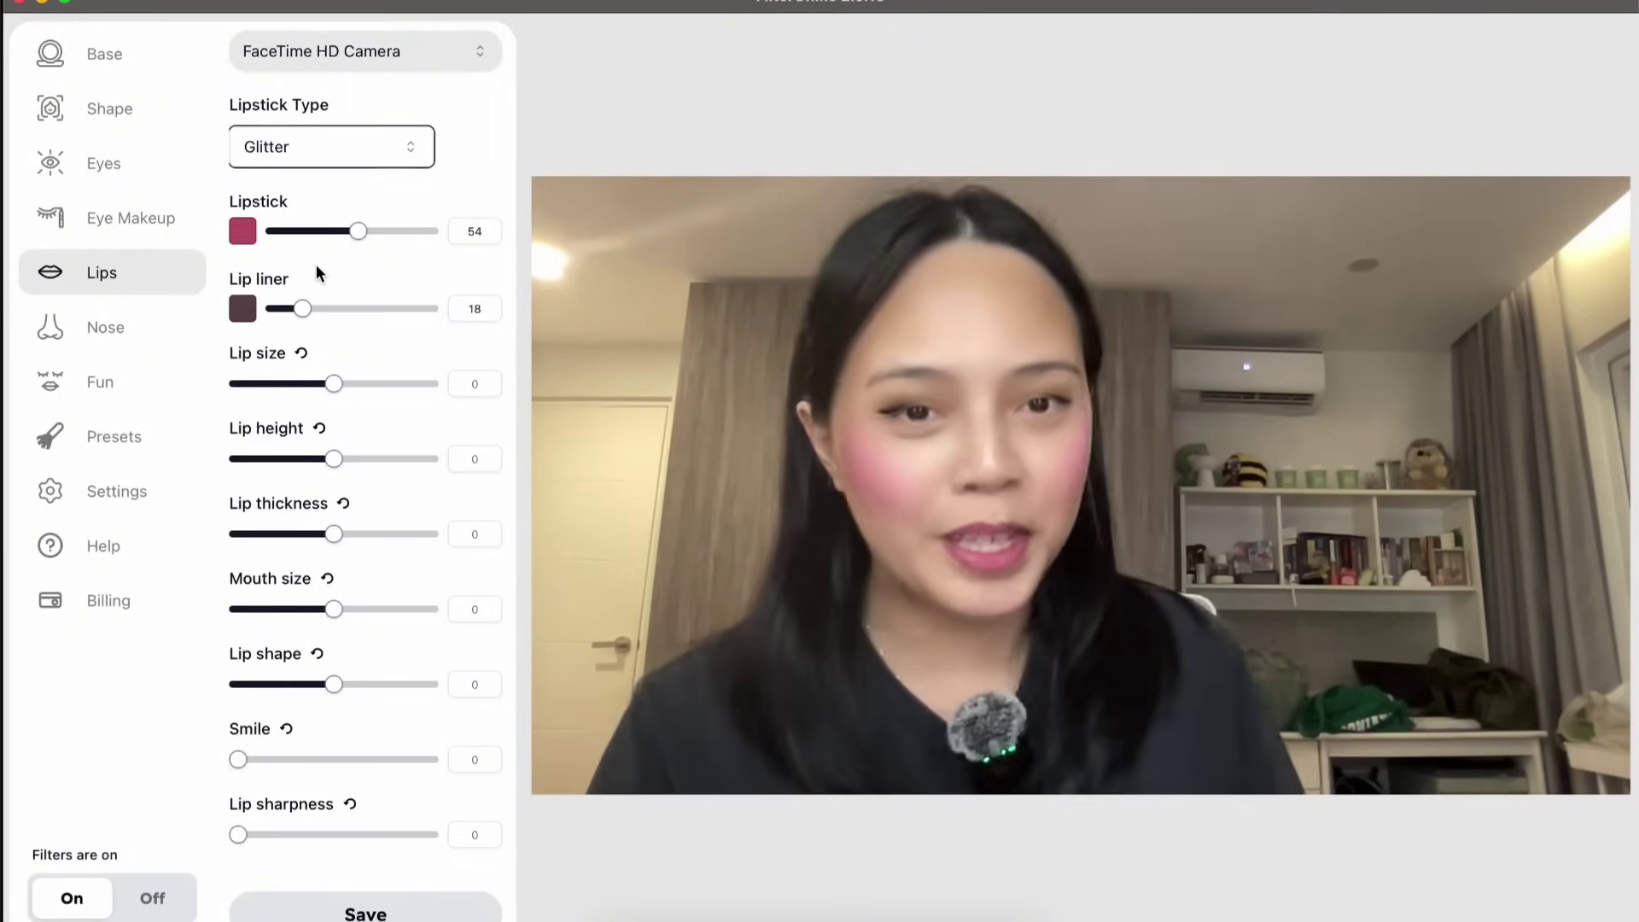
pyautogui.moveTo(302, 308); pyautogui.dragTo(331, 310)
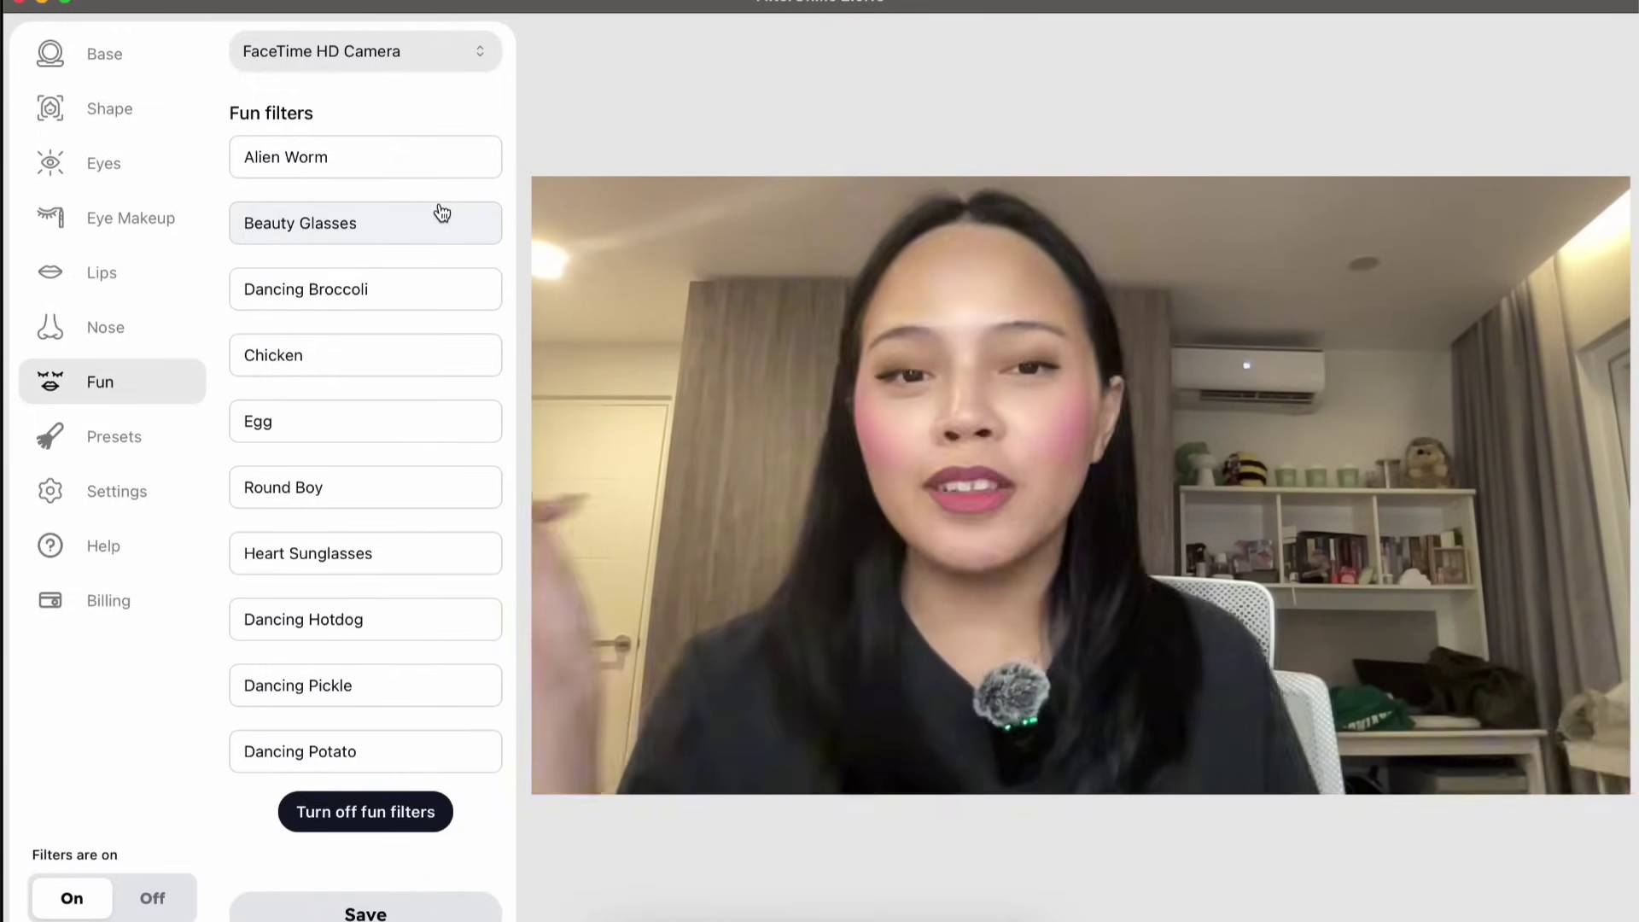
# Preview the Alien Worm, Round Boy and Dancing Potato fun filters
pyautogui.click(416, 164)
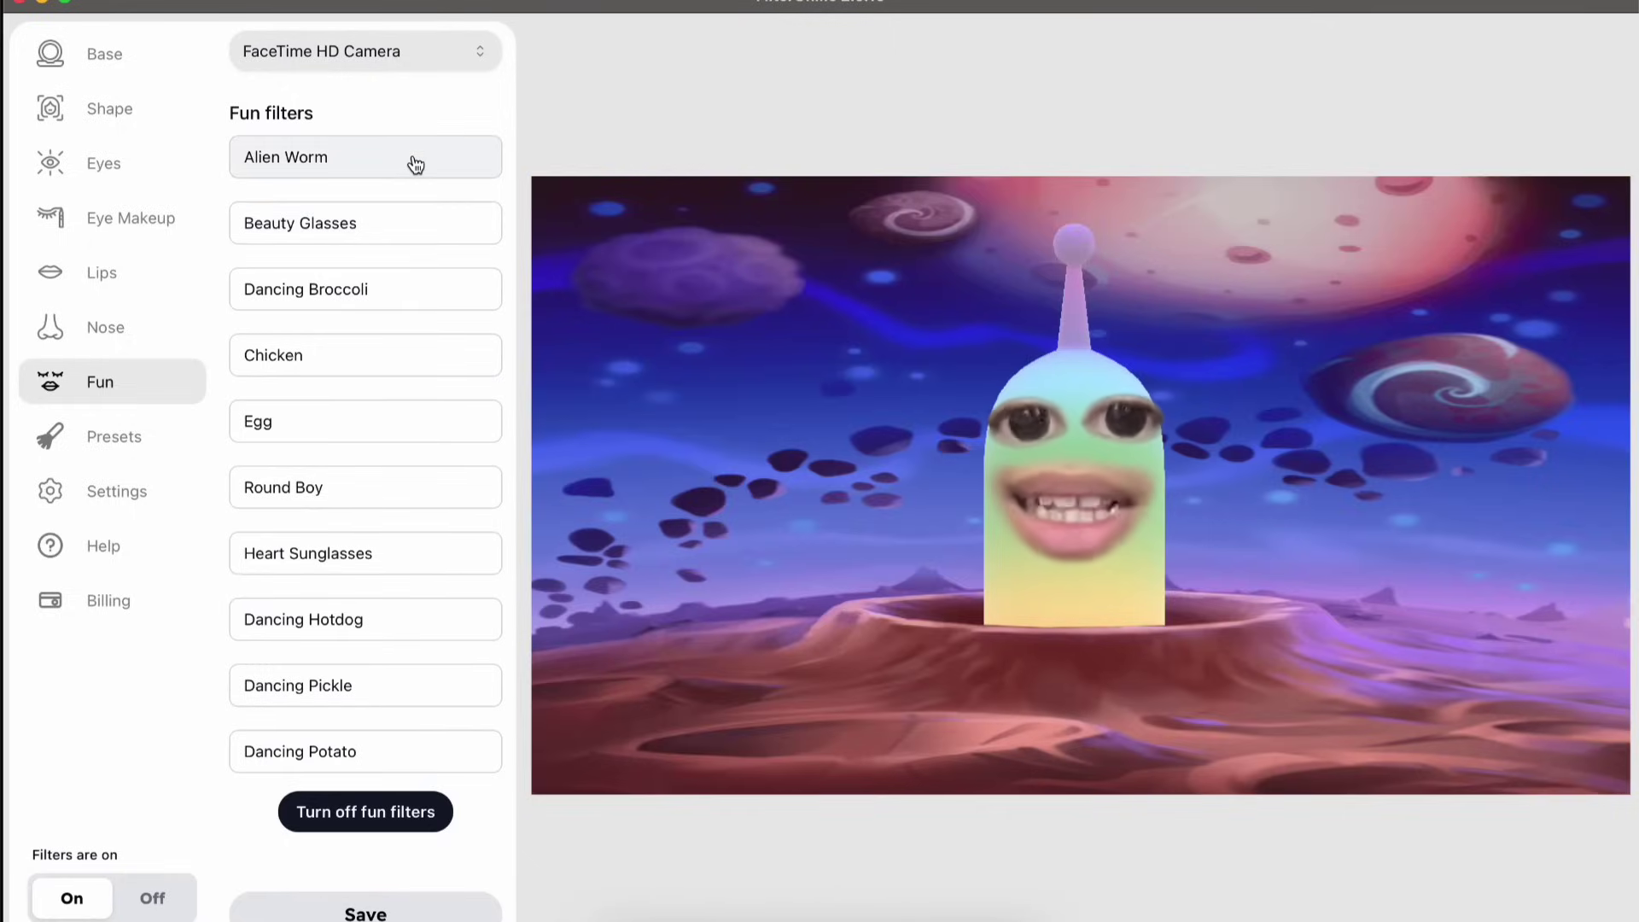
pyautogui.click(335, 503)
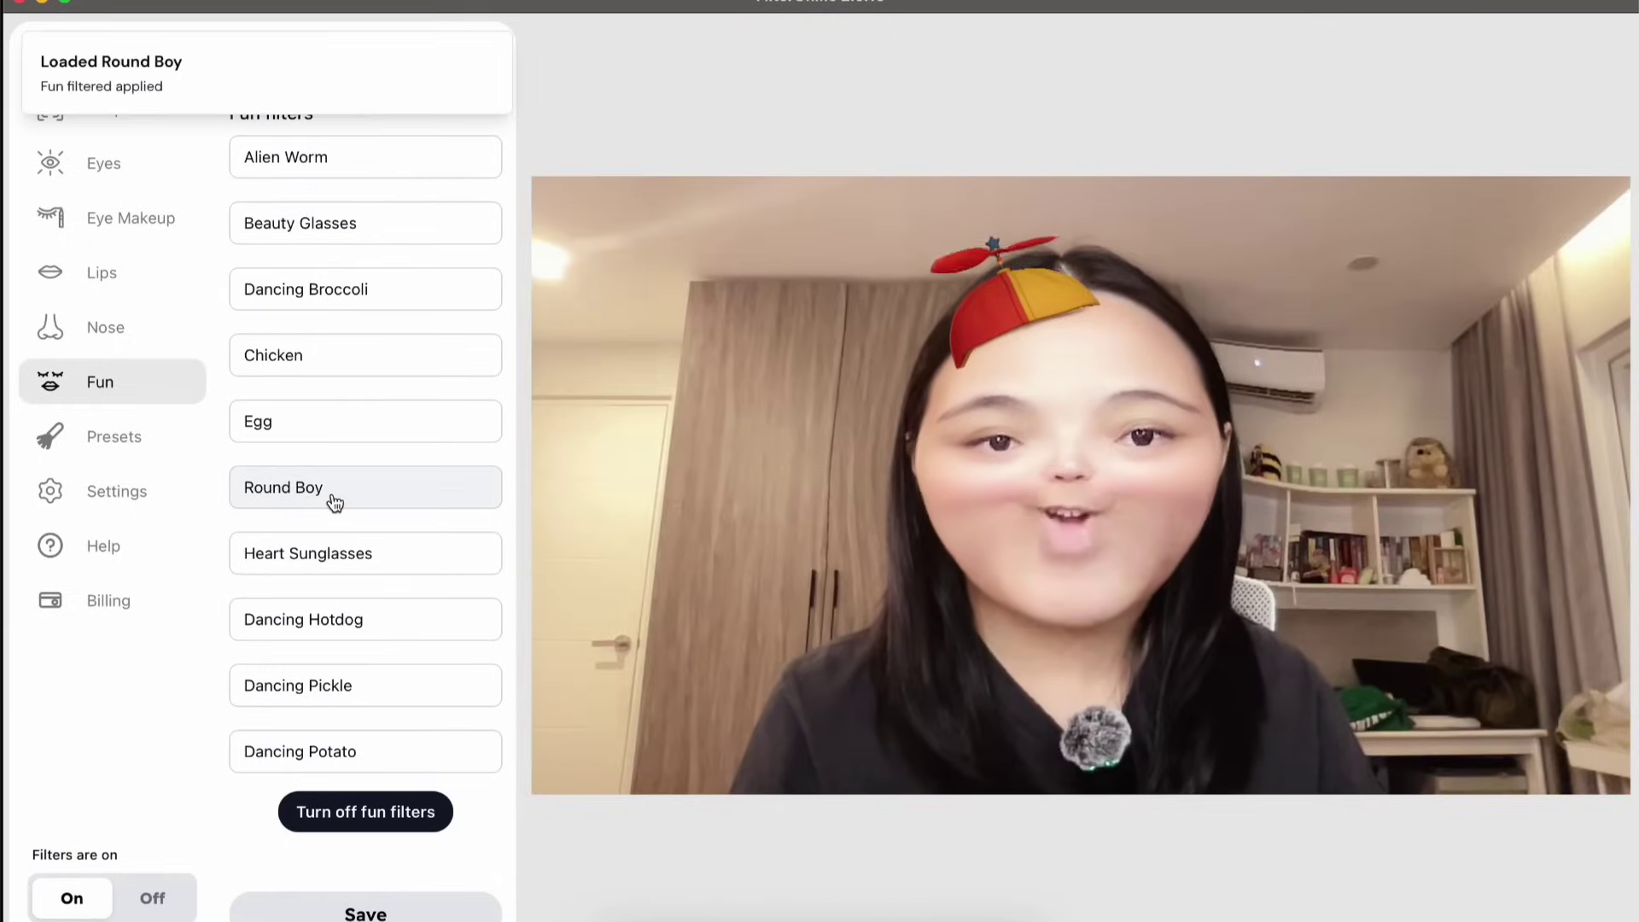
pyautogui.click(361, 753)
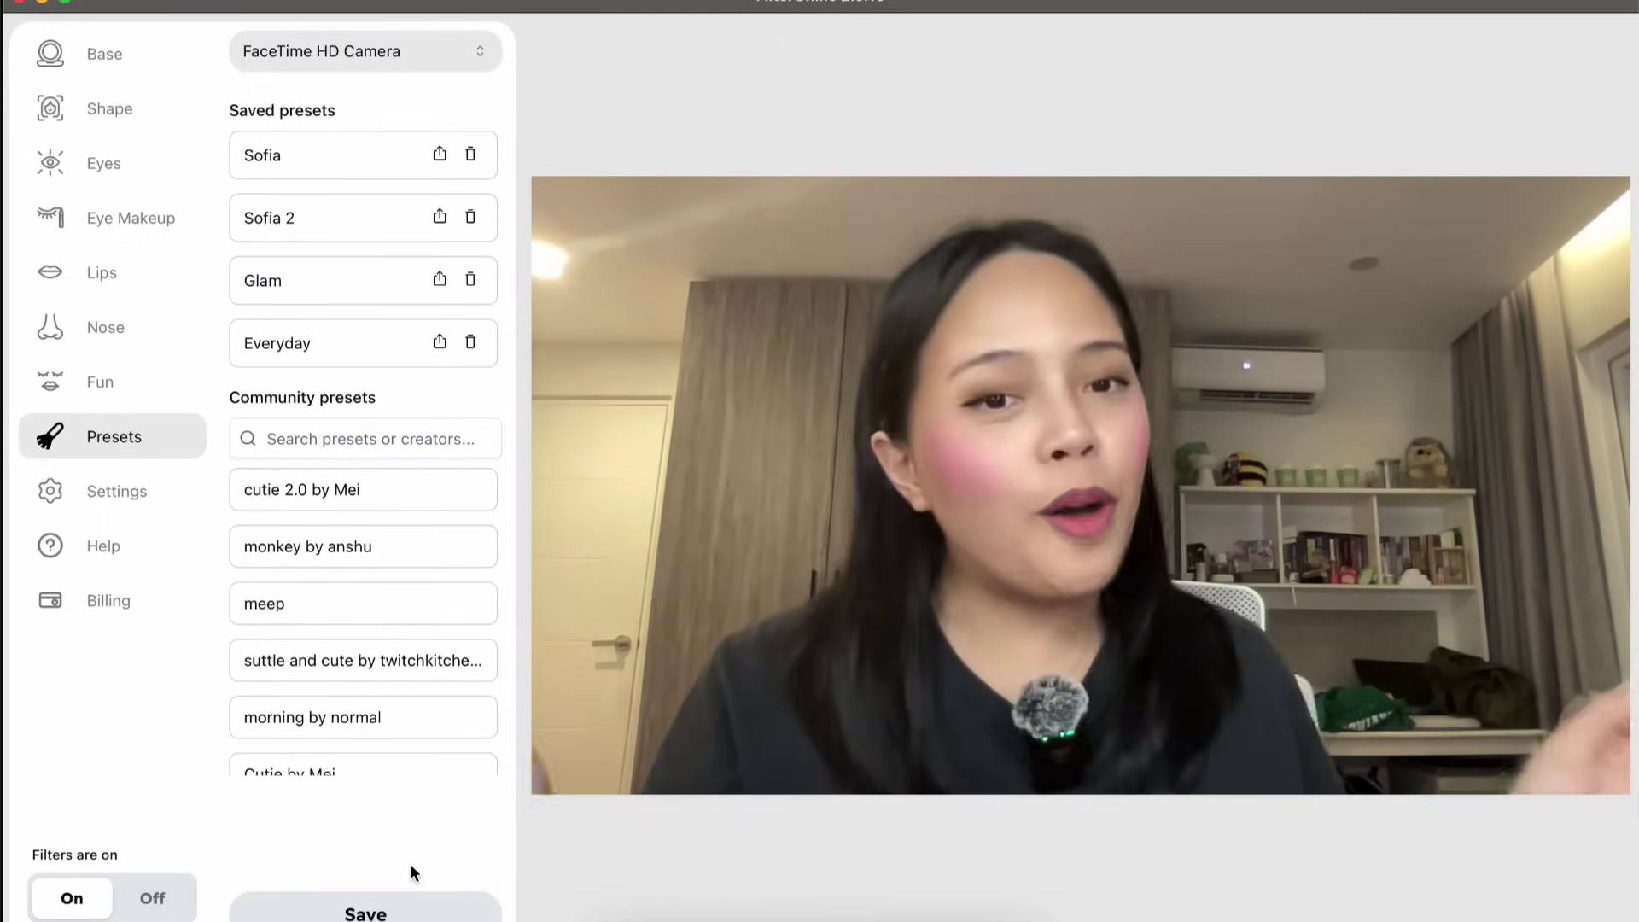
# Save the look as preset 'Barbie', then load Everyday and Barbie to compare
pyautogui.click(380, 915)
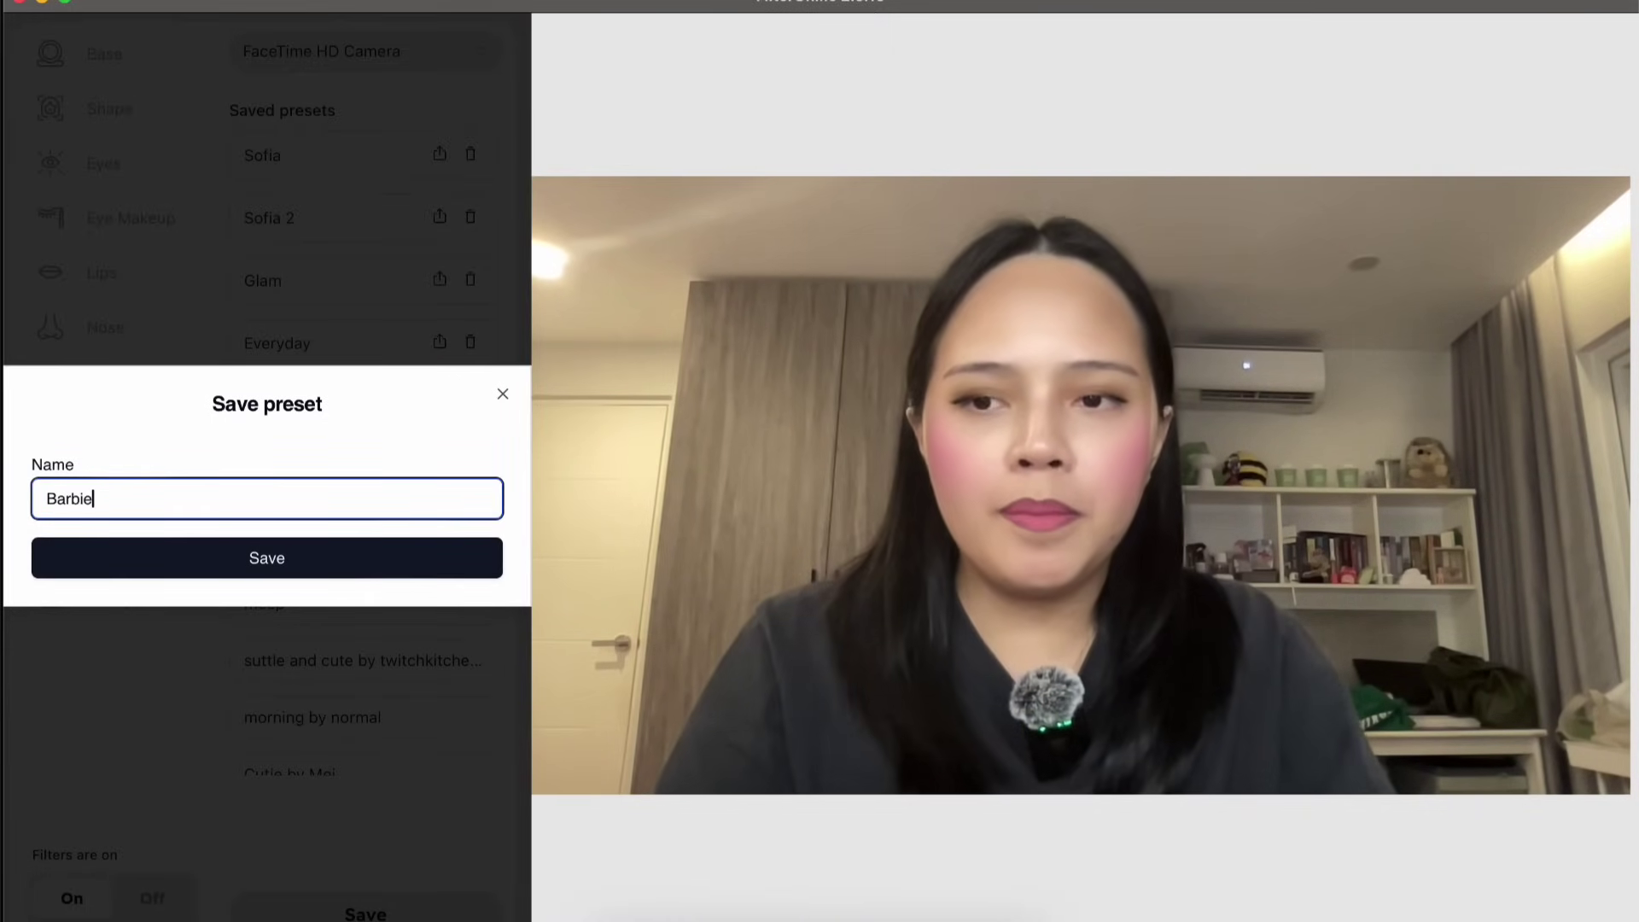
pyautogui.press('Return')
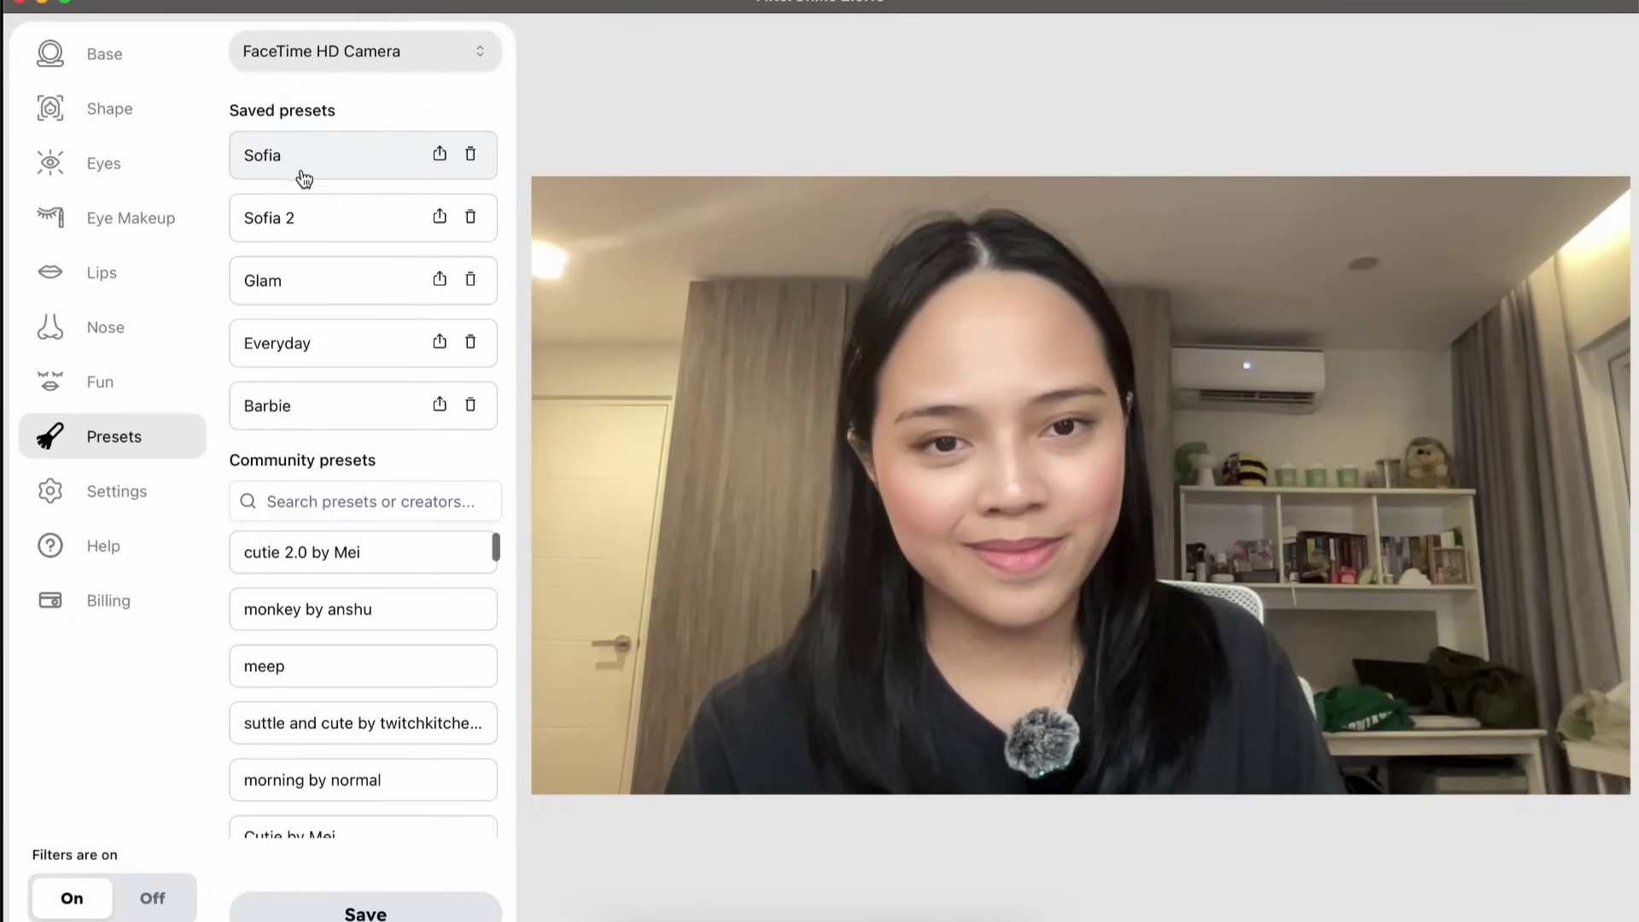
pyautogui.click(274, 352)
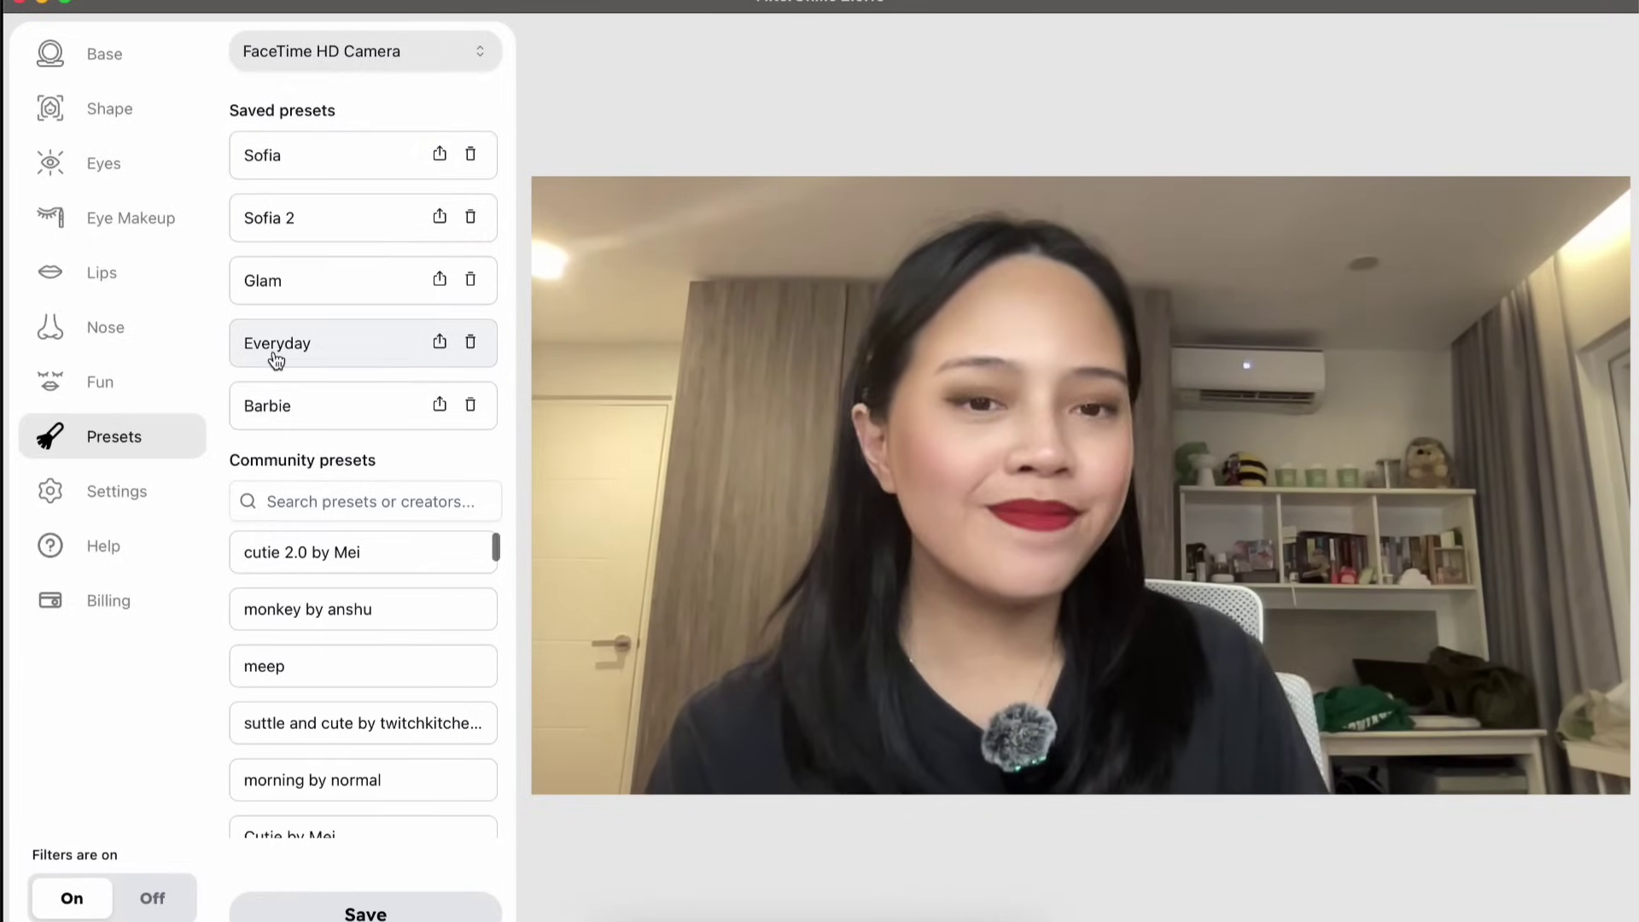
pyautogui.click(266, 409)
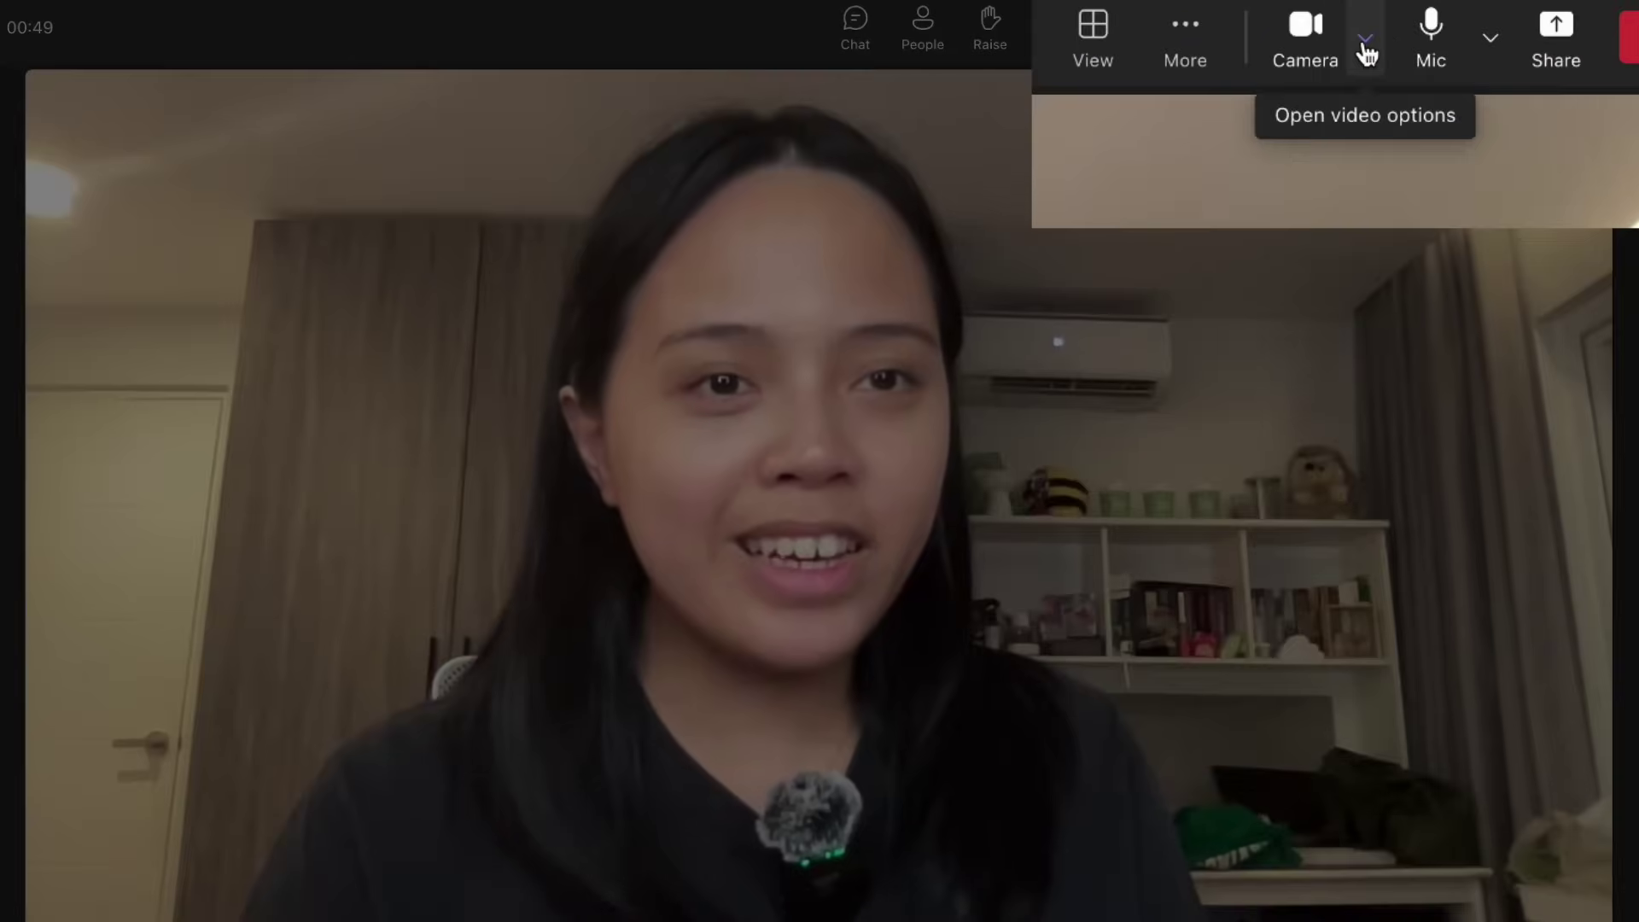
# Switch the Teams call's camera to FilterOnMe Camera so the filtered makeup look shows
pyautogui.click(1361, 51)
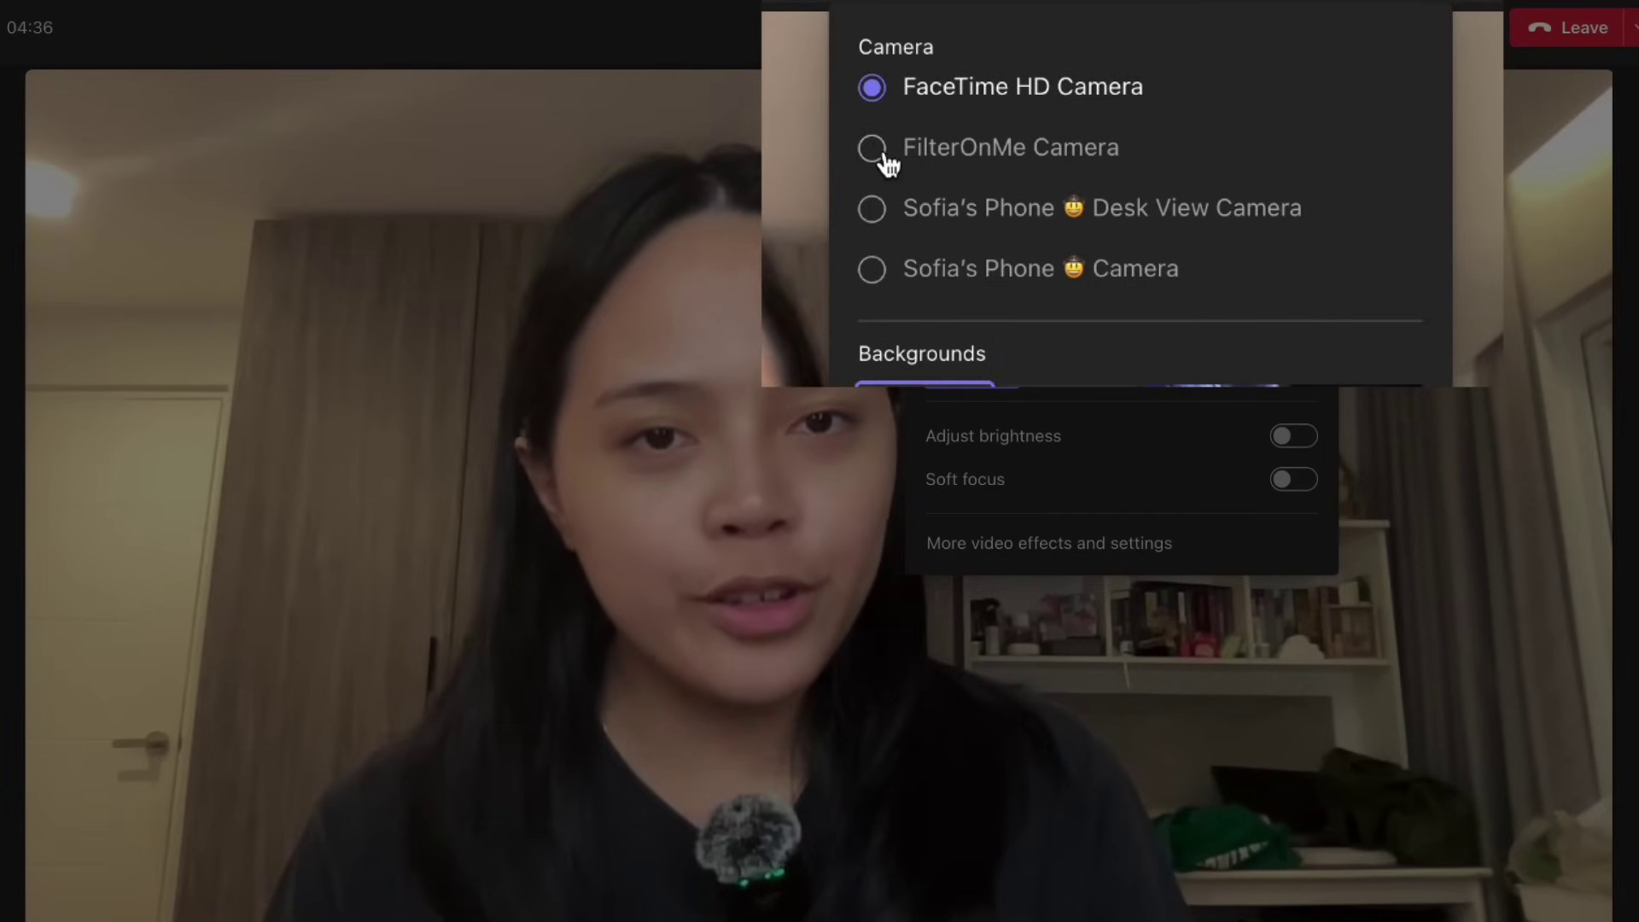
pyautogui.click(936, 165)
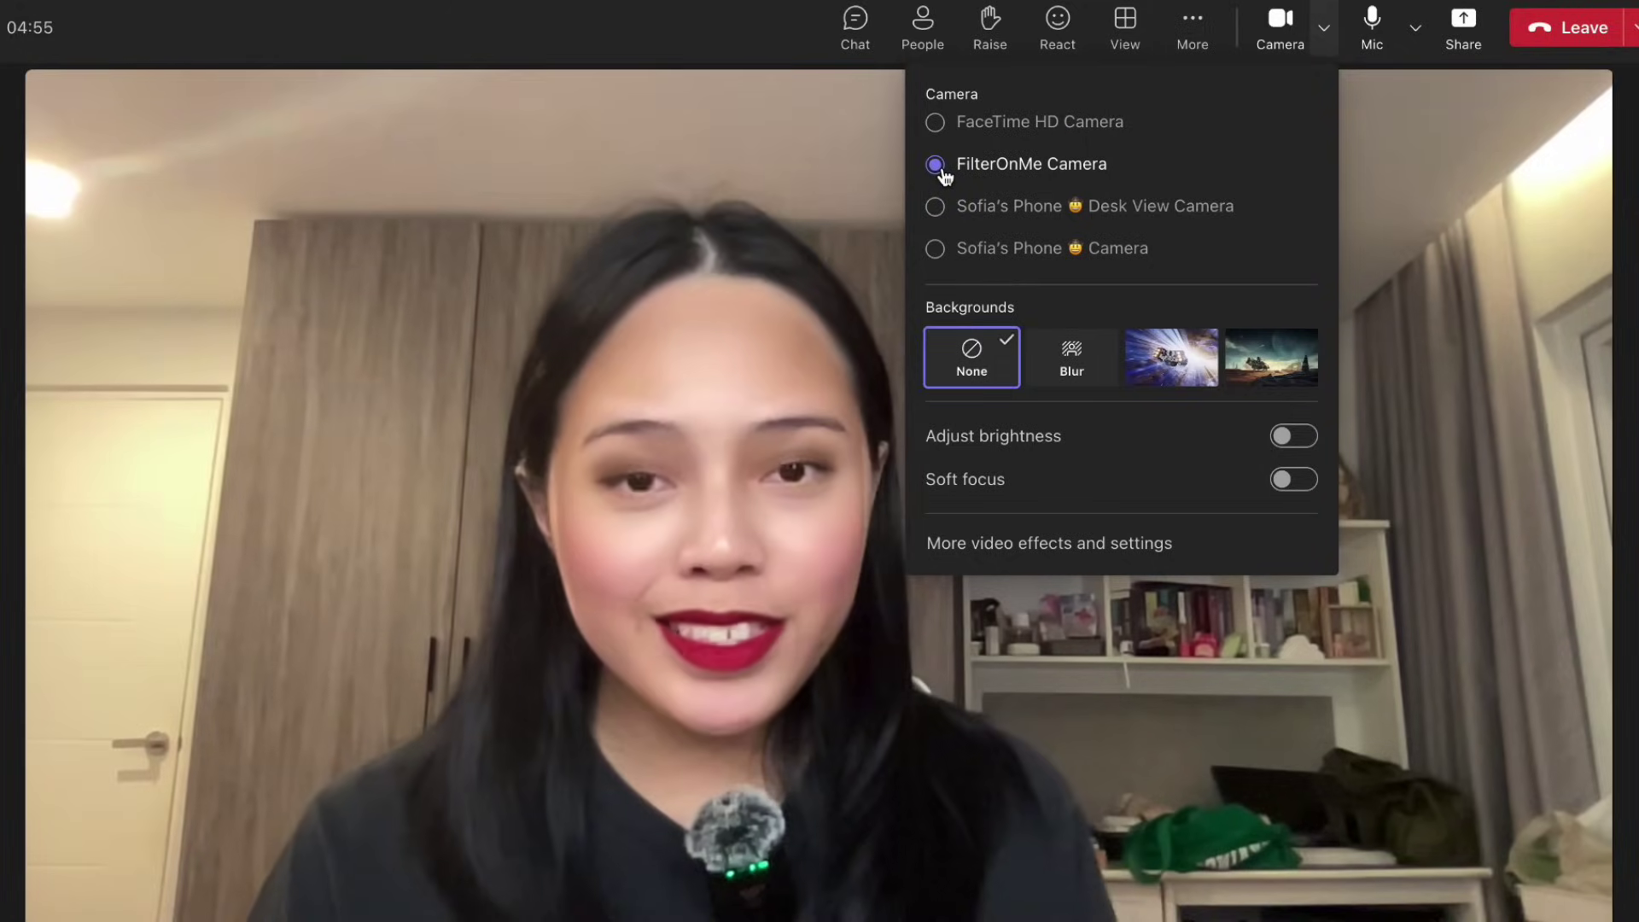